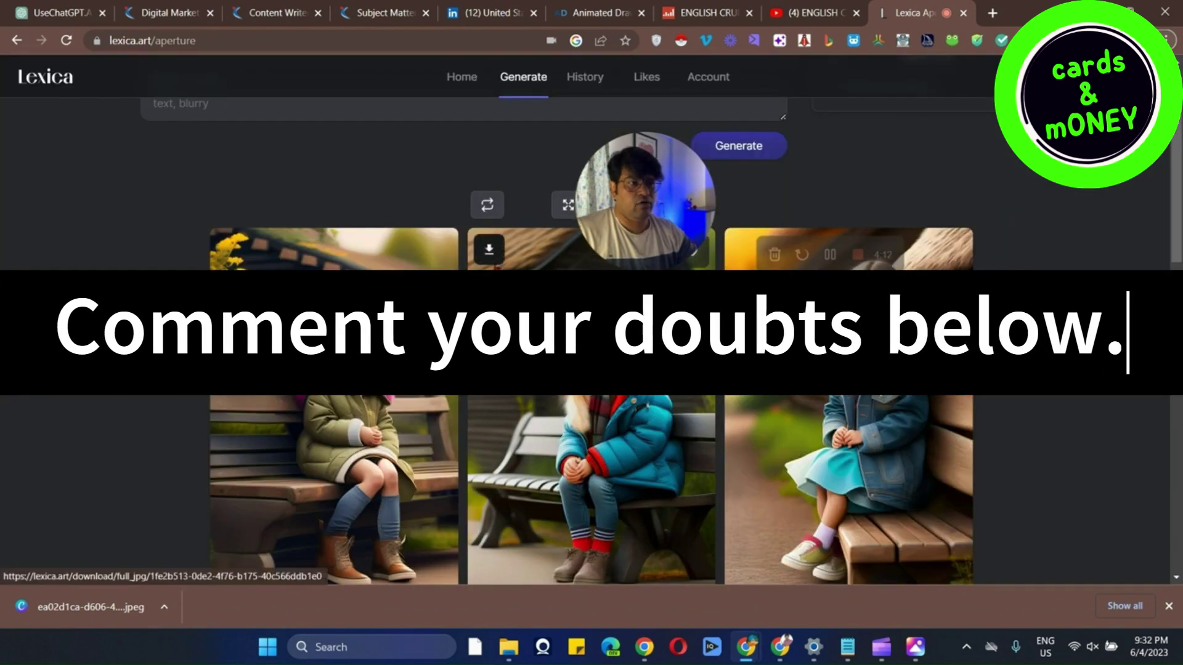
Download the generated image of the girl in the blue jacket and start a new video from scratch in Microsoft Clipchamp.
{"action": "left_click", "coordinate": [488, 249]}
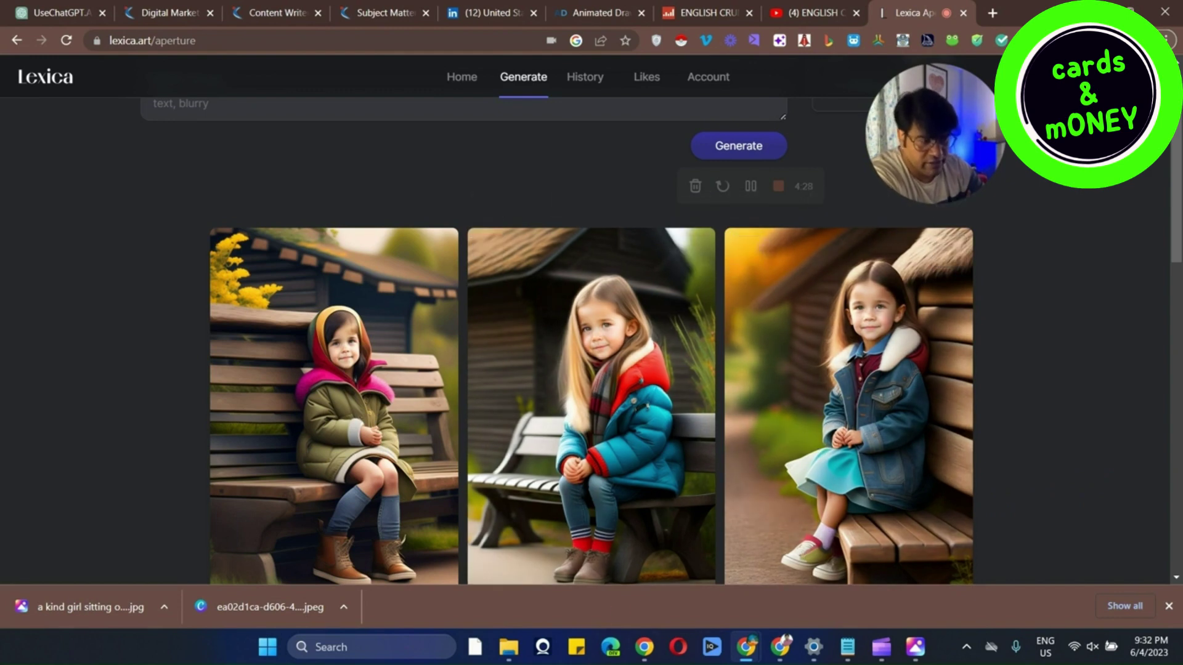
{"action": "mouse_move", "coordinate": [882, 647]}
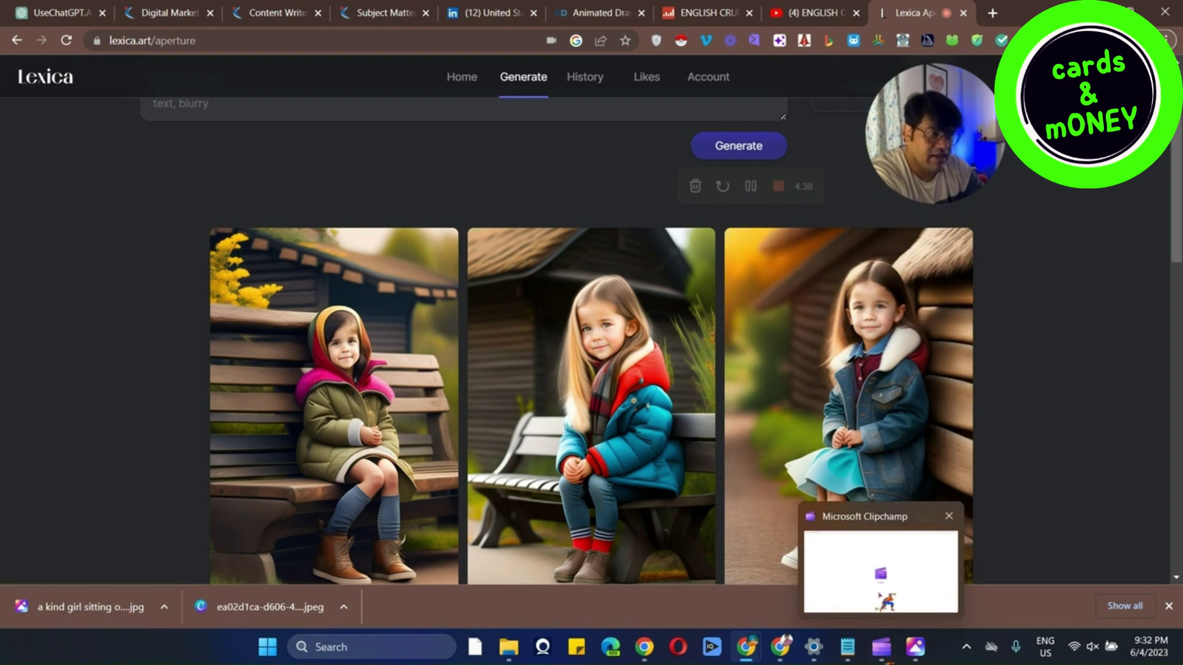
{"action": "left_click", "coordinate": [882, 647]}
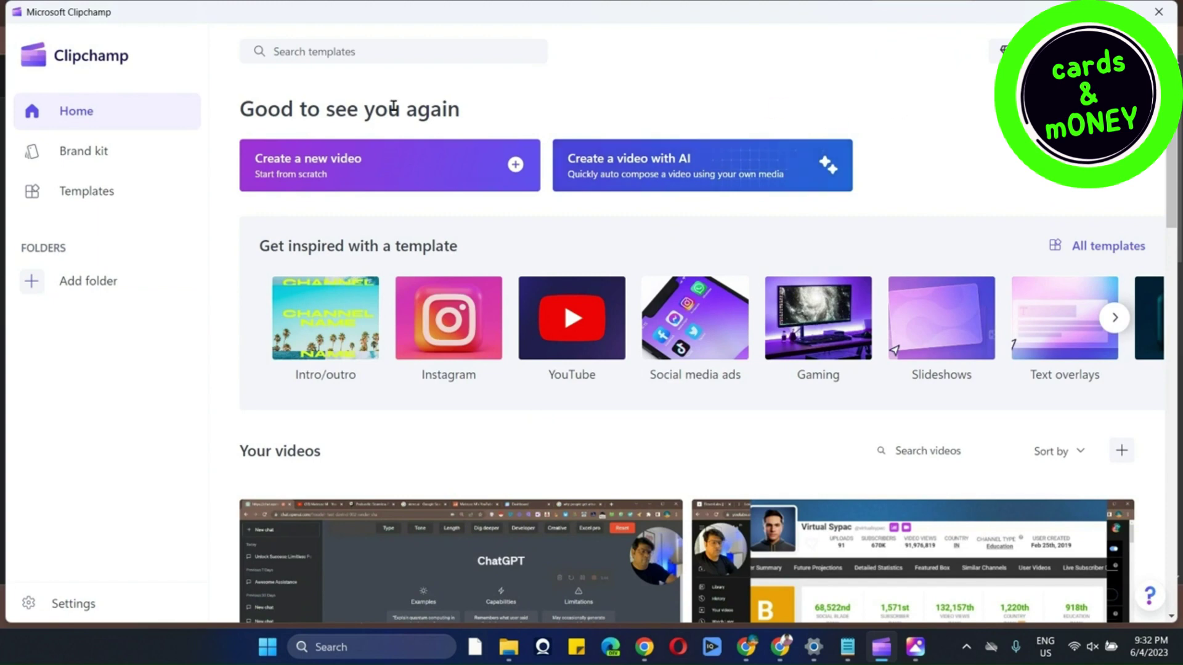
{"action": "left_click", "coordinate": [478, 186]}
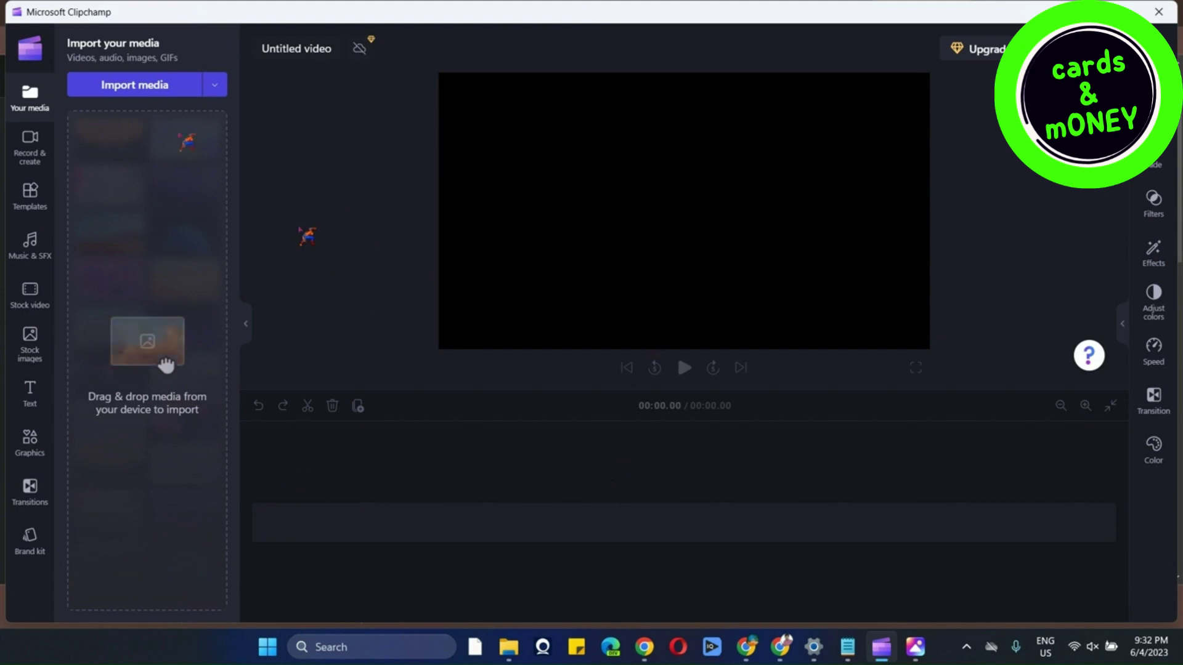
Import "a kind girl sitting on a bench in village" and "a girl sitting on a bench" from Downloads and add both to the timeline in that order.
{"action": "left_click", "coordinate": [178, 92]}
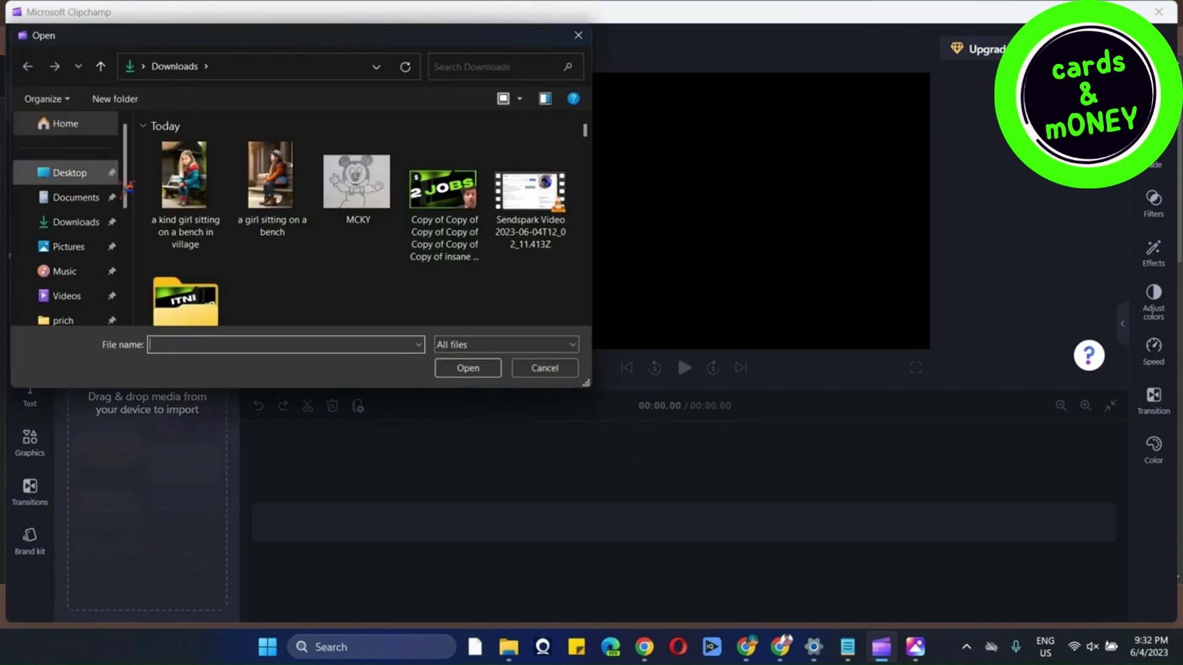
{"action": "left_click", "coordinate": [184, 184]}
{"action": "left_click", "coordinate": [271, 185], "text": "ctrl"}
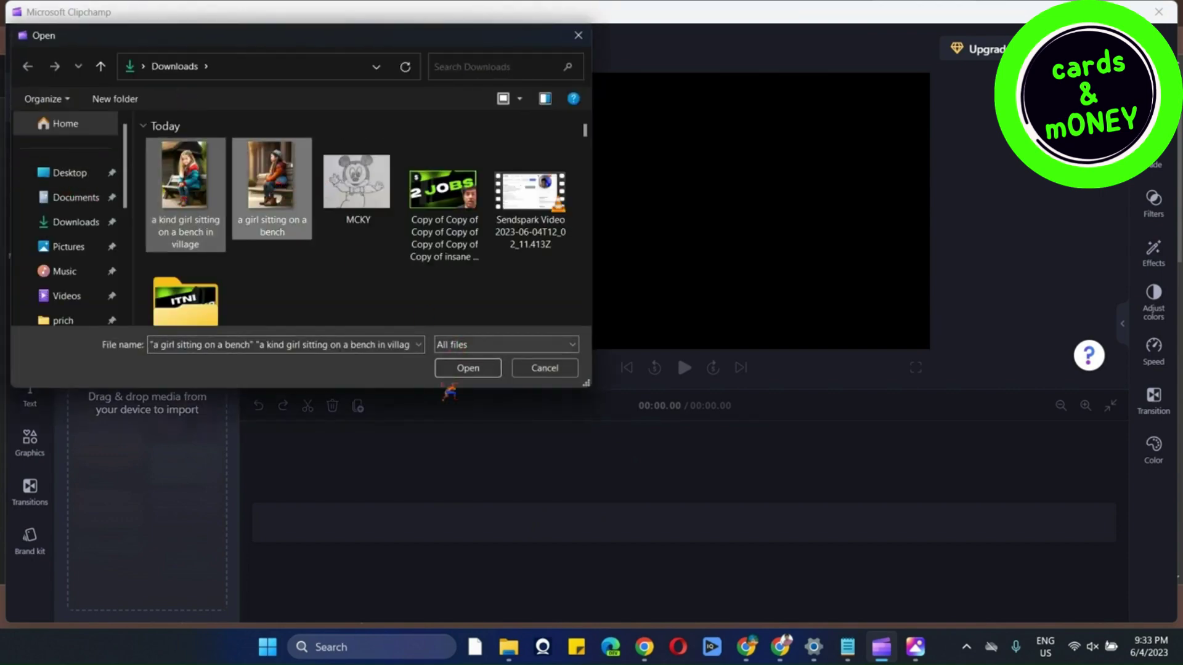
{"action": "left_click", "coordinate": [468, 368]}
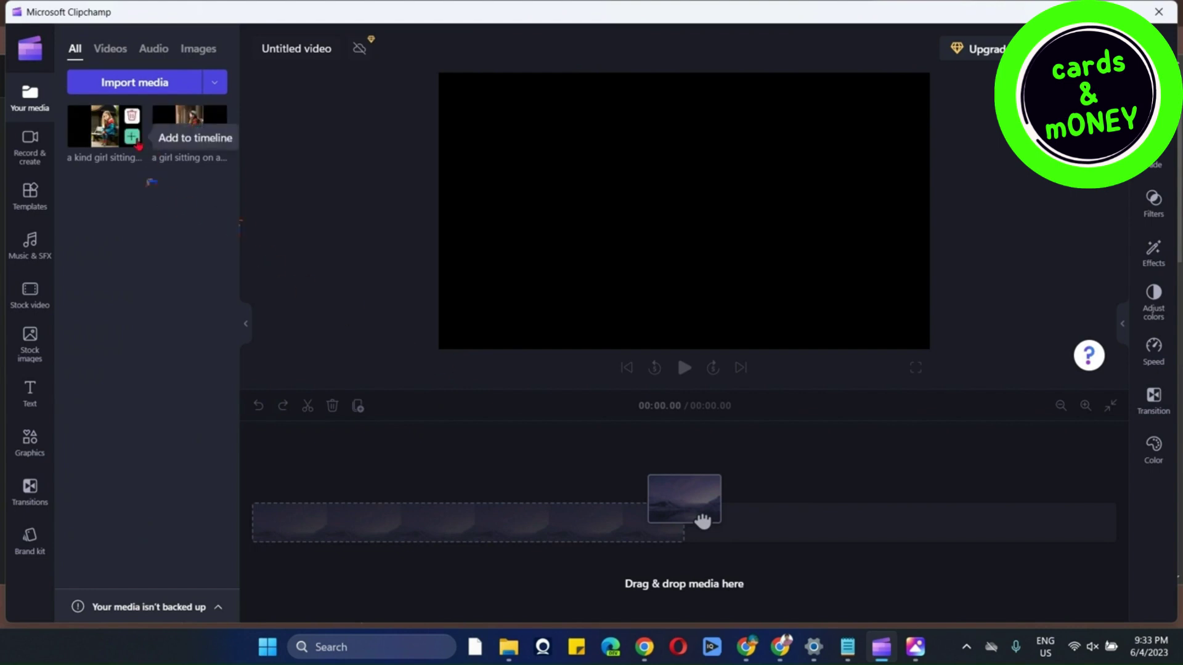
{"action": "left_click", "coordinate": [138, 146]}
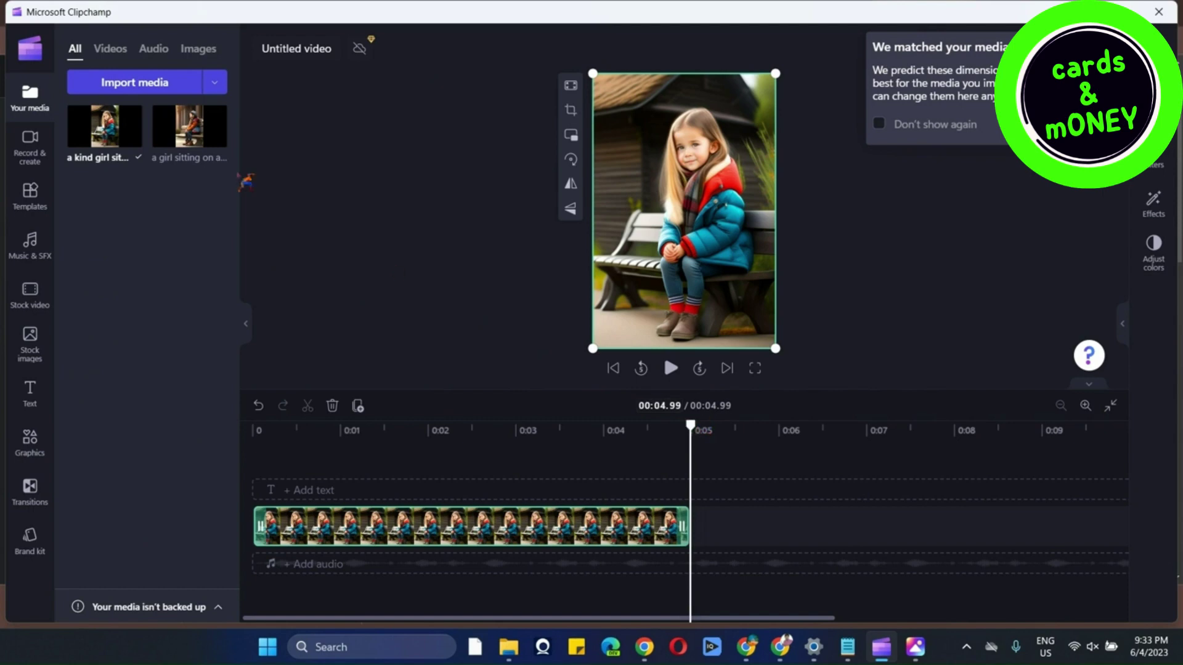
{"action": "left_click", "coordinate": [217, 137]}
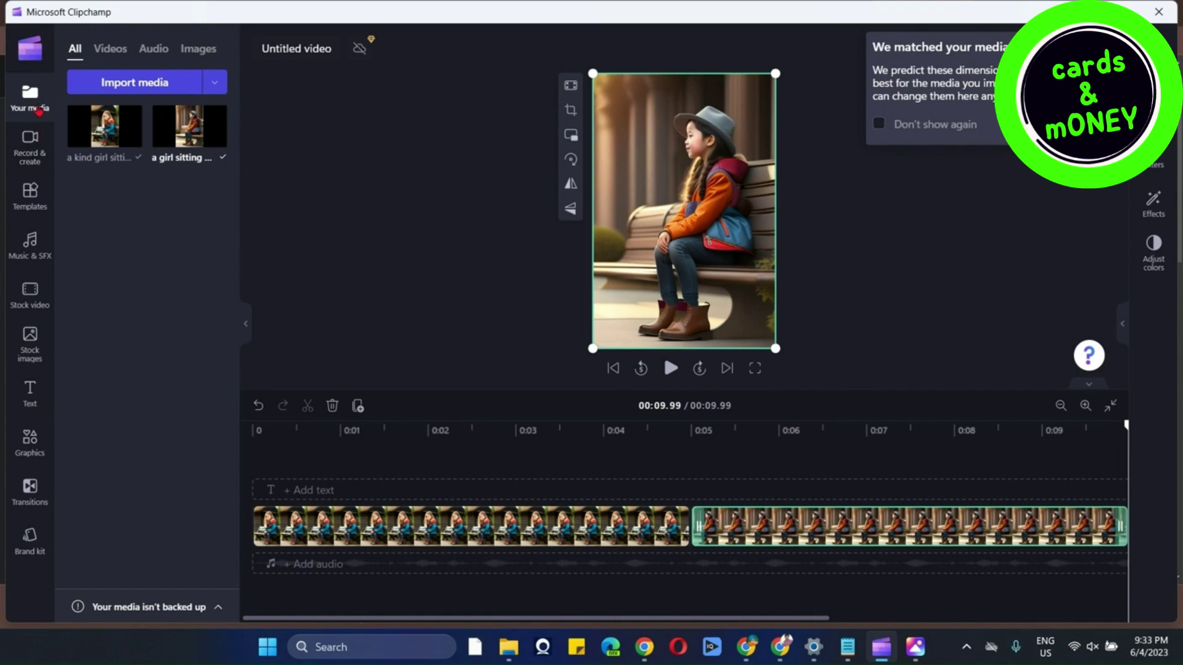
Fill a new text-to-speech narration with the story's first paragraph from the ChatGPT conversation, removing the blank line above it.
{"action": "left_click", "coordinate": [34, 167]}
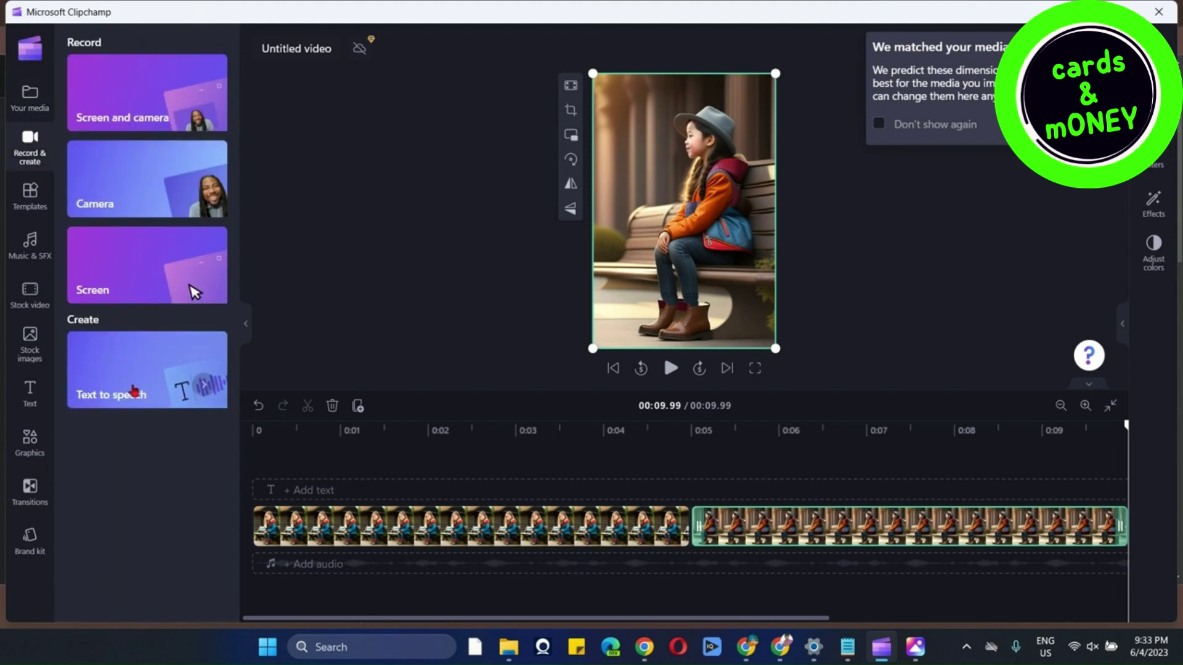
{"action": "left_click", "coordinate": [184, 398]}
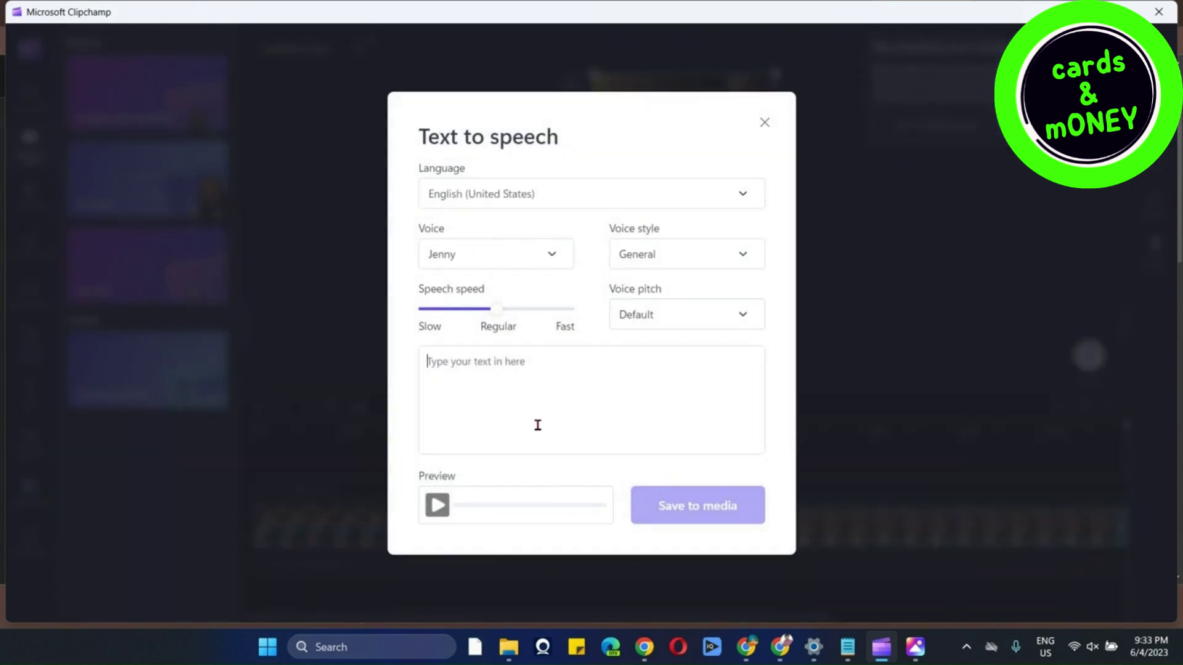
{"action": "mouse_move", "coordinate": [745, 647]}
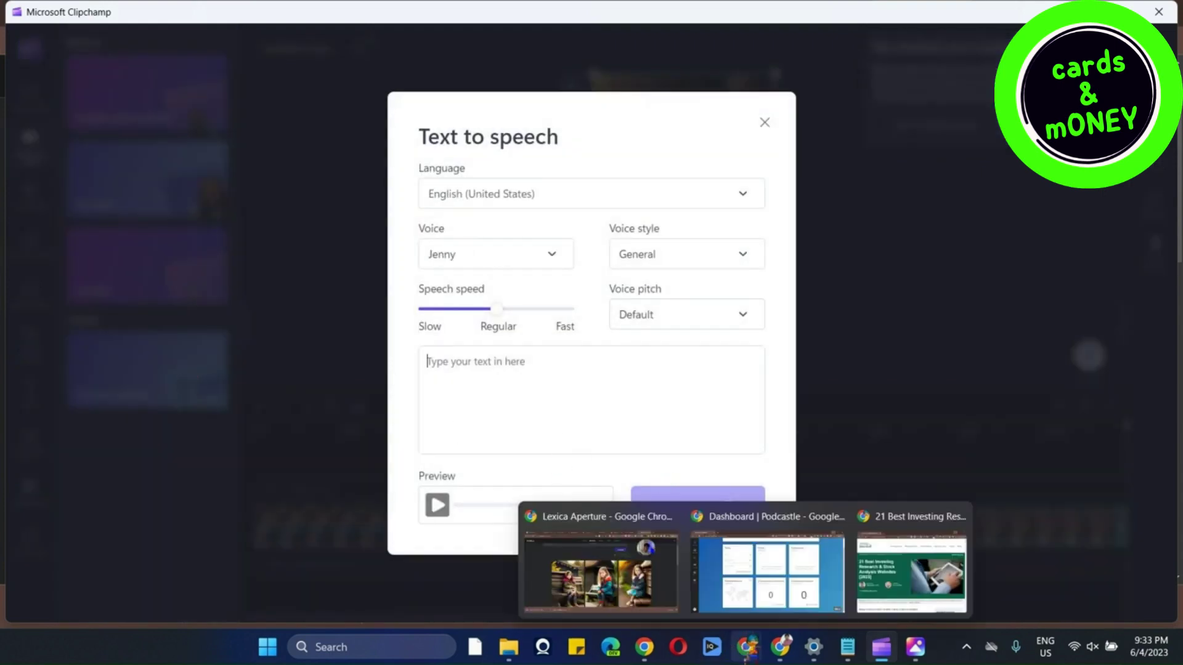
{"action": "left_click", "coordinate": [601, 570]}
{"action": "left_click", "coordinate": [58, 12]}
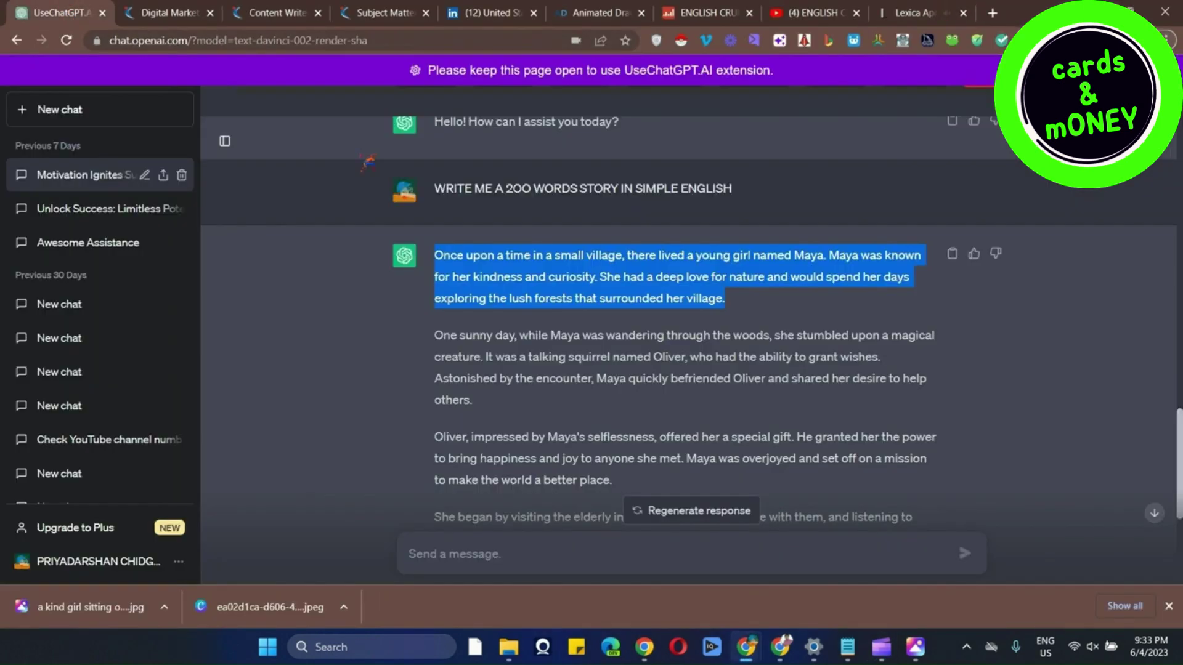
{"action": "mouse_move", "coordinate": [881, 647]}
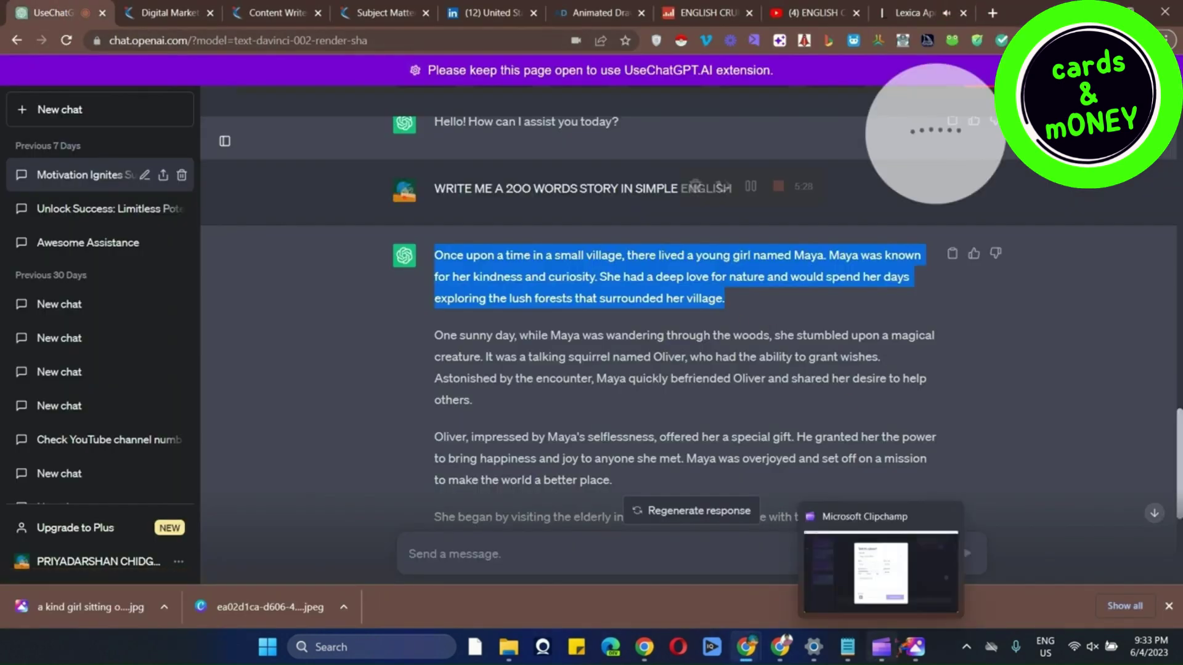
{"action": "left_click", "coordinate": [845, 563]}
{"action": "left_click", "coordinate": [546, 412]}
{"action": "type", "text": "Once upon a time in a small village, there lived a young girl named Maya. Maya was known for her kindness and curiosity. She had a deep love for nature and would spend her days exploring the lush forests that surrounded her village."}
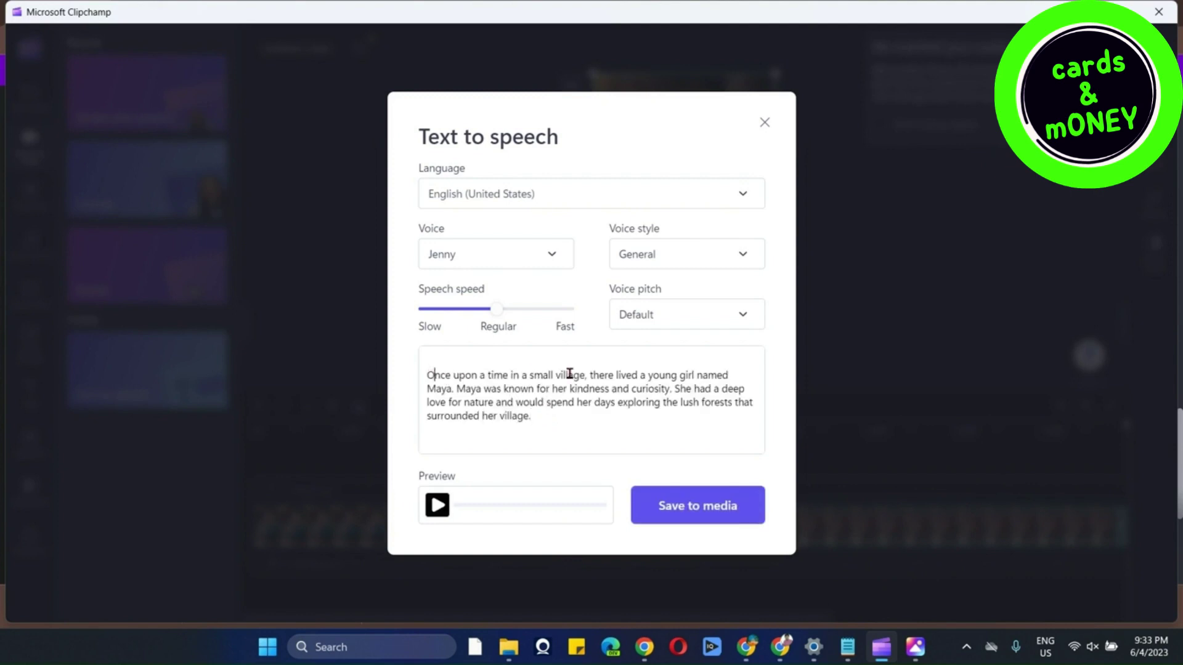
{"action": "key", "text": "BackSpace"}
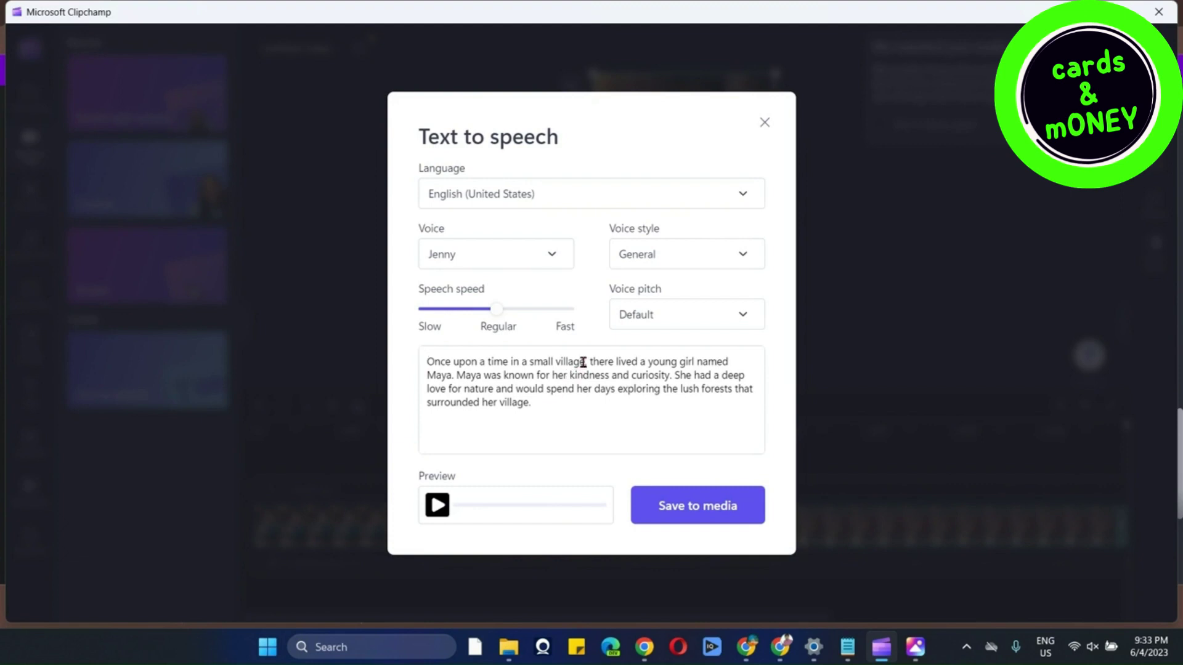
Set the text-to-speech voice to Roger.
{"action": "left_click", "coordinate": [496, 267]}
{"action": "scroll", "coordinate": [489, 375], "scroll_direction": "down", "scroll_amount": 3}
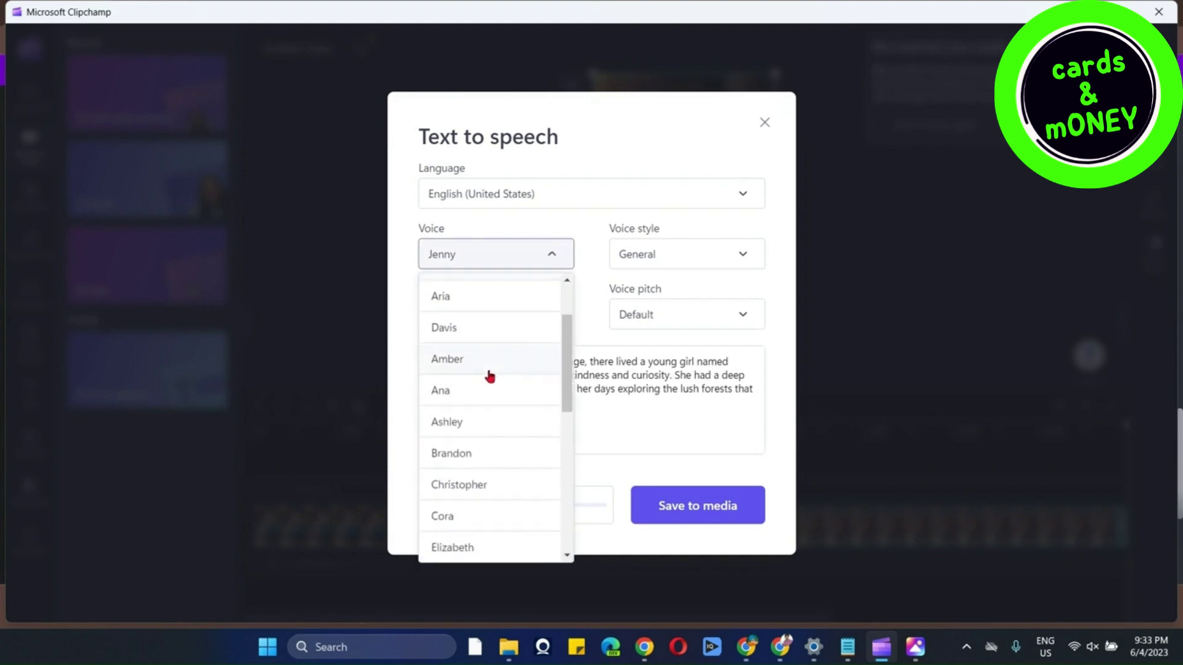
{"action": "scroll", "coordinate": [490, 380], "scroll_direction": "down", "scroll_amount": 1}
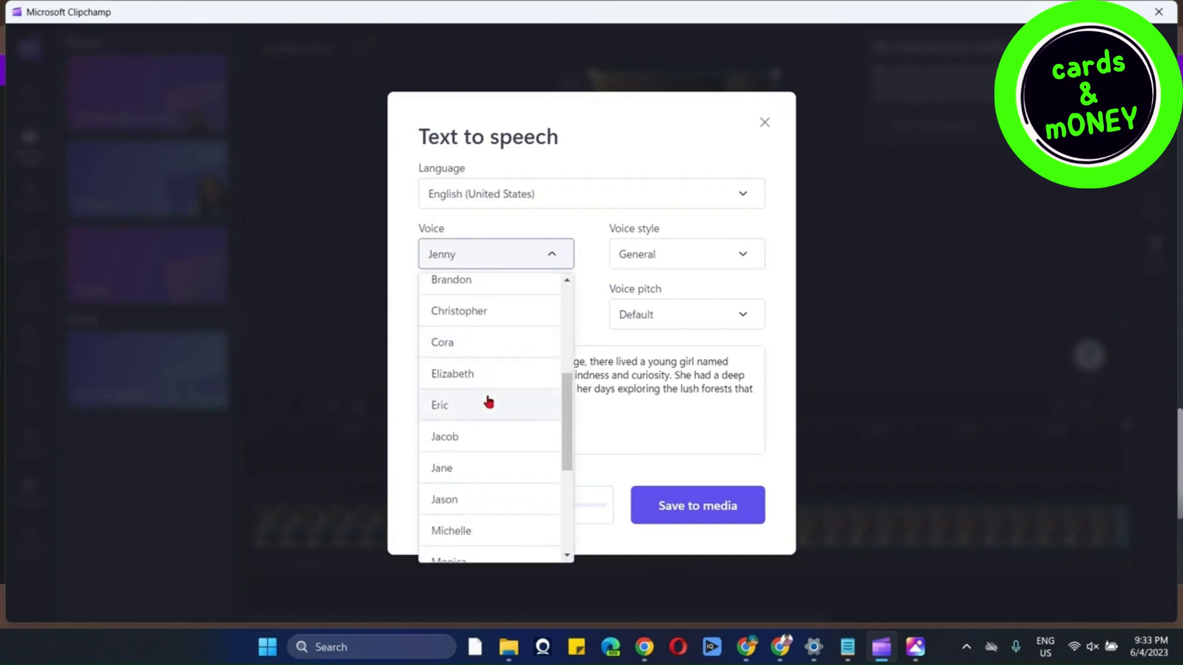
{"action": "scroll", "coordinate": [489, 403], "scroll_direction": "down", "scroll_amount": 4}
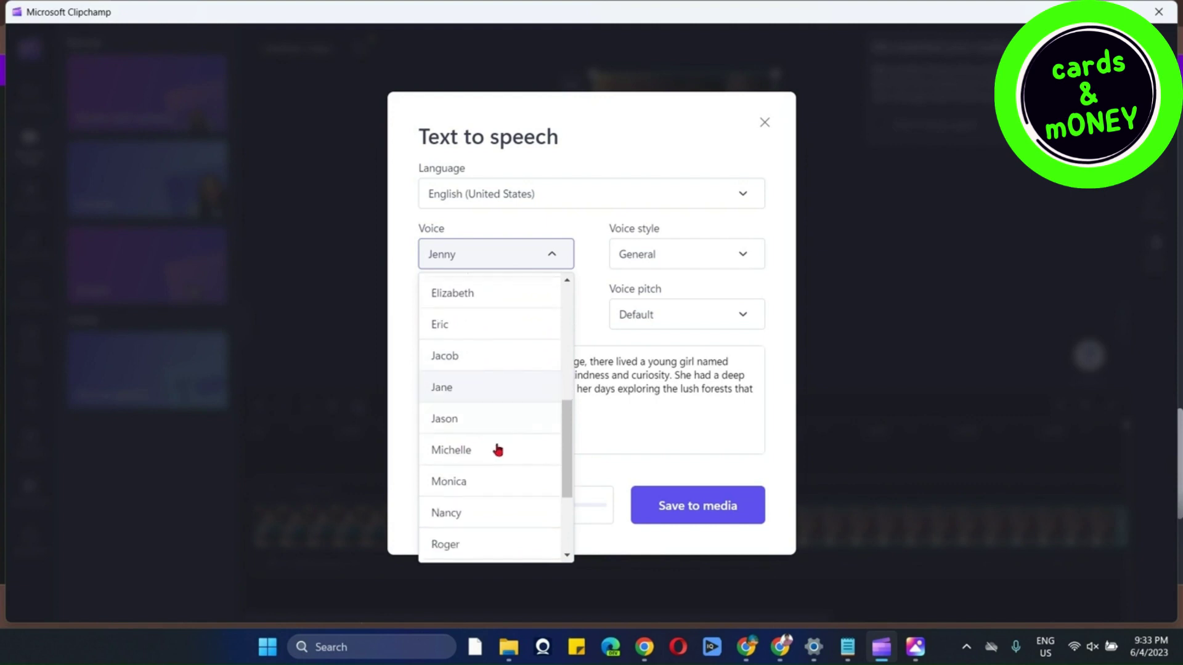
{"action": "left_click", "coordinate": [469, 456]}
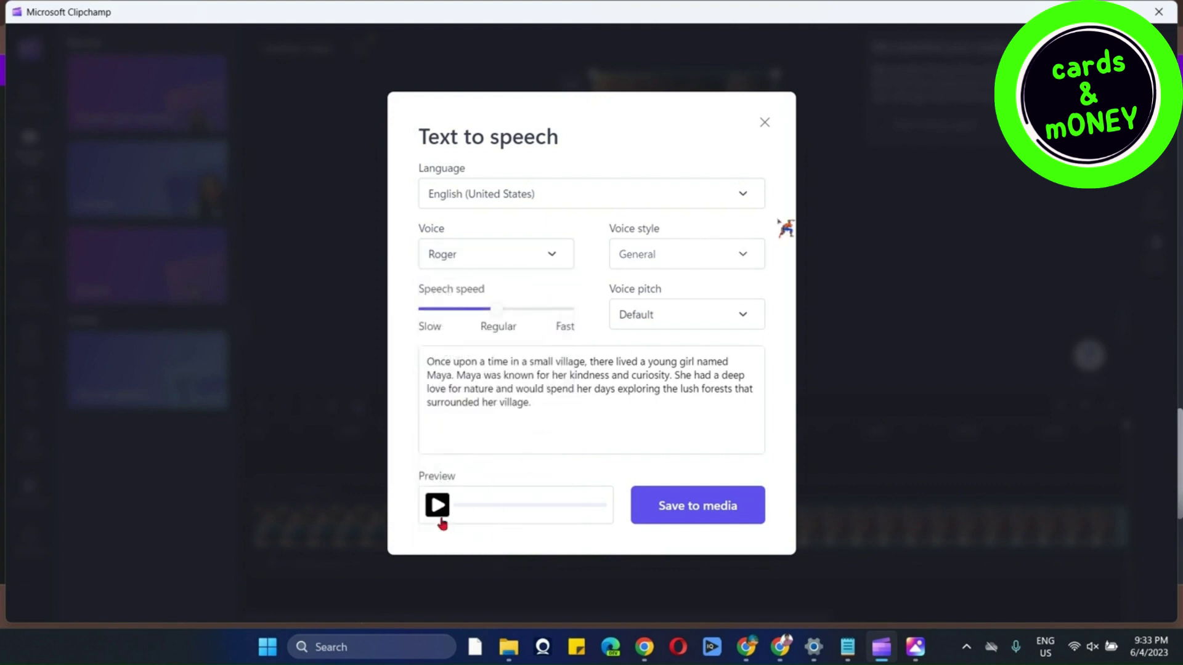
Set the voice pitch to Low and the speech speed slightly slower than Regular.
{"action": "left_click", "coordinate": [730, 317]}
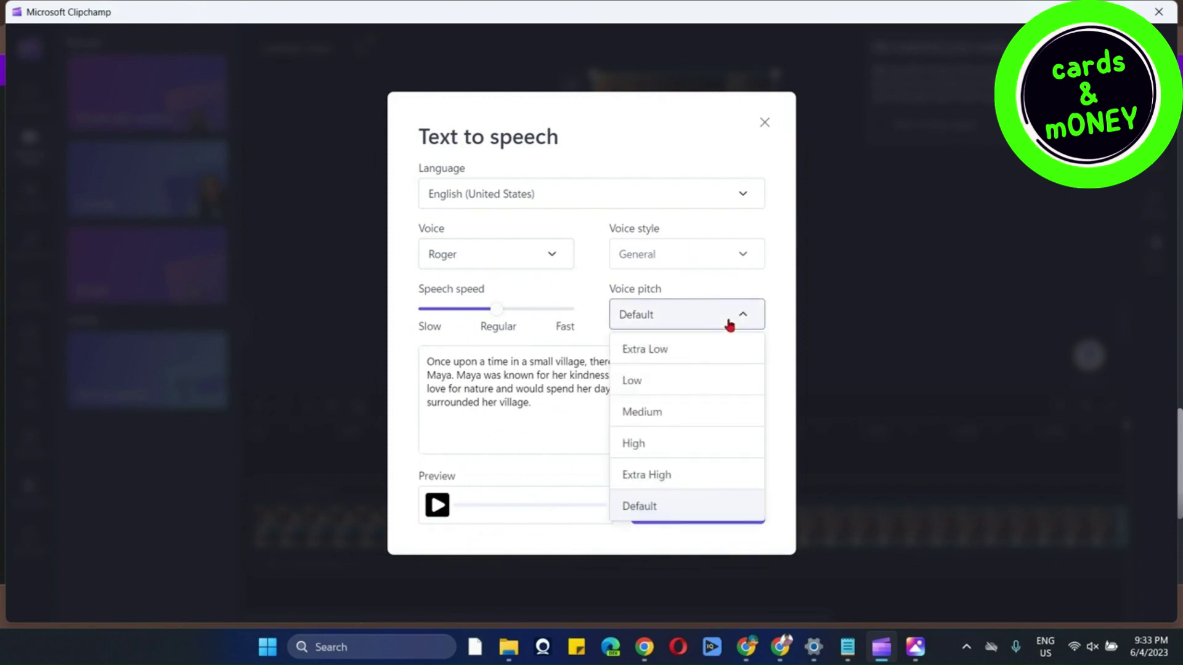
{"action": "left_click", "coordinate": [699, 382]}
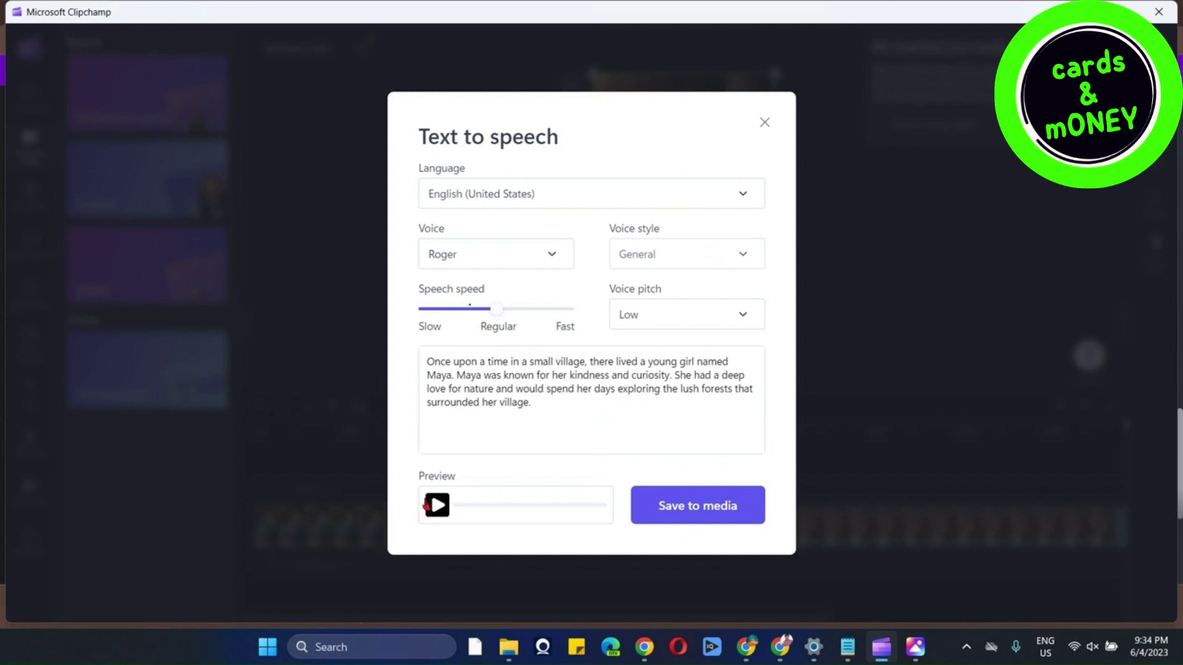
{"action": "left_click_drag", "start_coordinate": [496, 308], "coordinate": [472, 308]}
Preview the narration with the system sound unmuted and save it to the project media.
{"action": "left_click", "coordinate": [439, 515]}
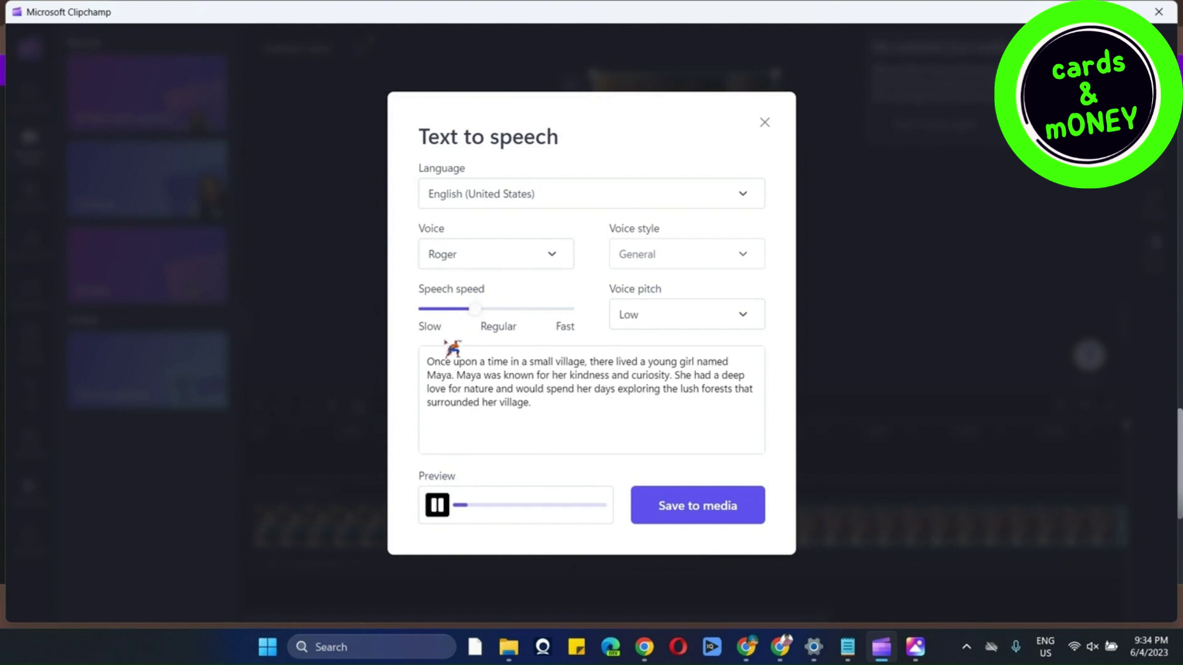
{"action": "key", "text": "XF86AudioMute"}
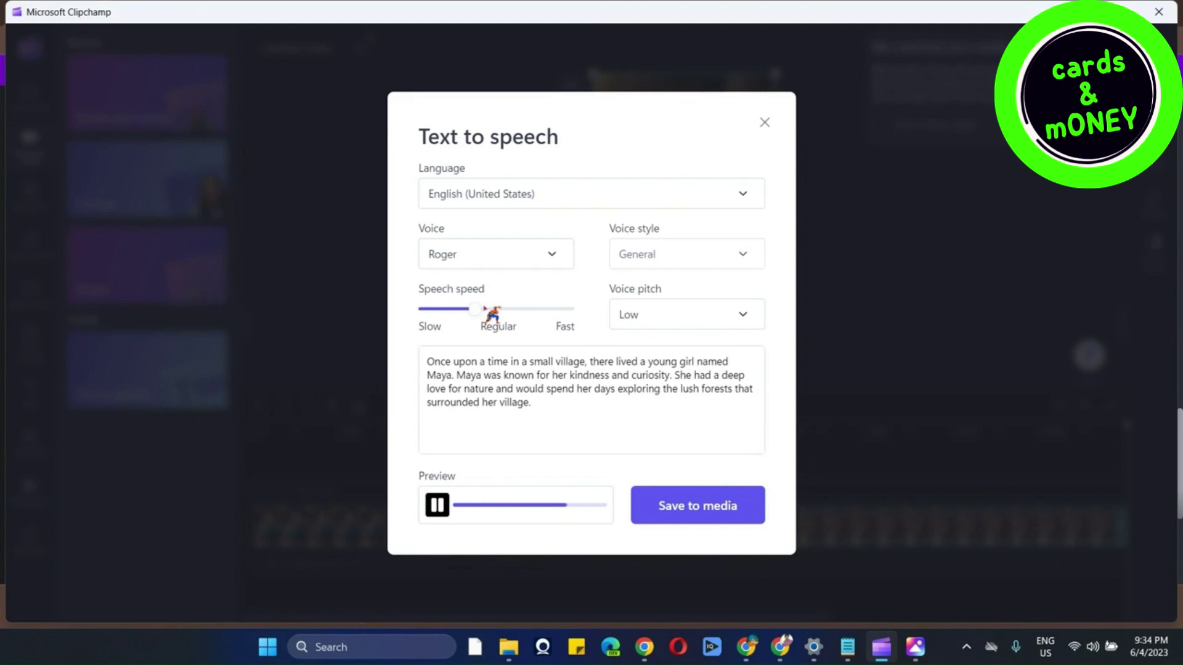
{"action": "left_click", "coordinate": [673, 513]}
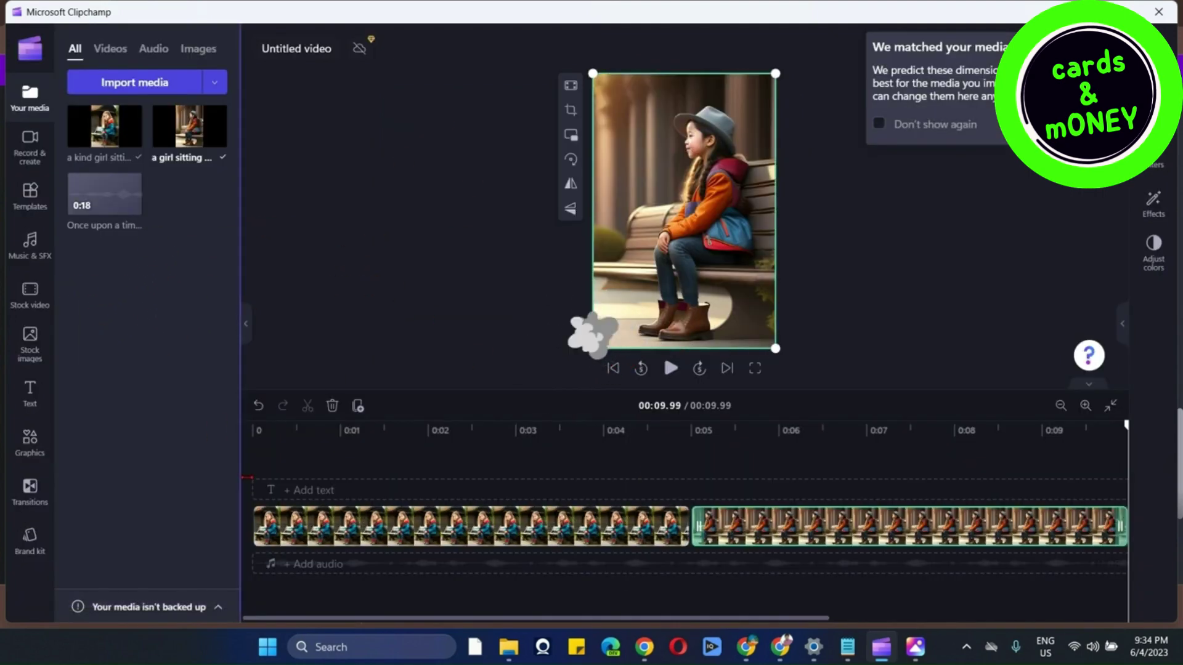
Add the saved narration audio to the timeline from 00:00.00.
{"action": "left_click", "coordinate": [262, 467]}
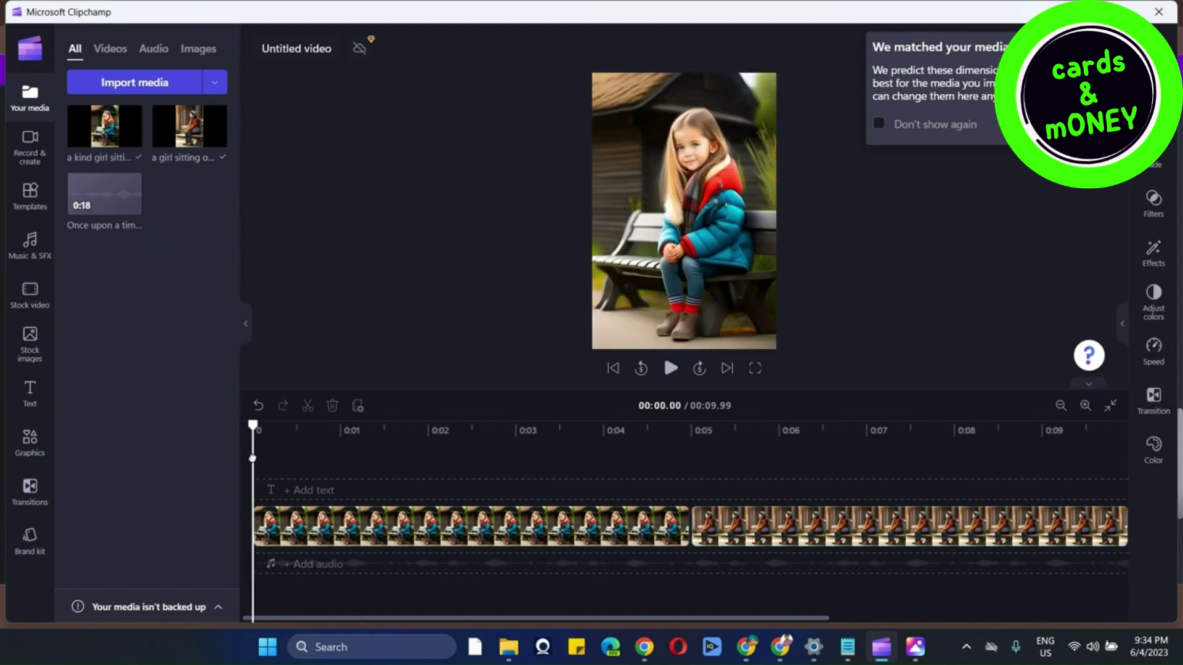
{"action": "left_click", "coordinate": [132, 205]}
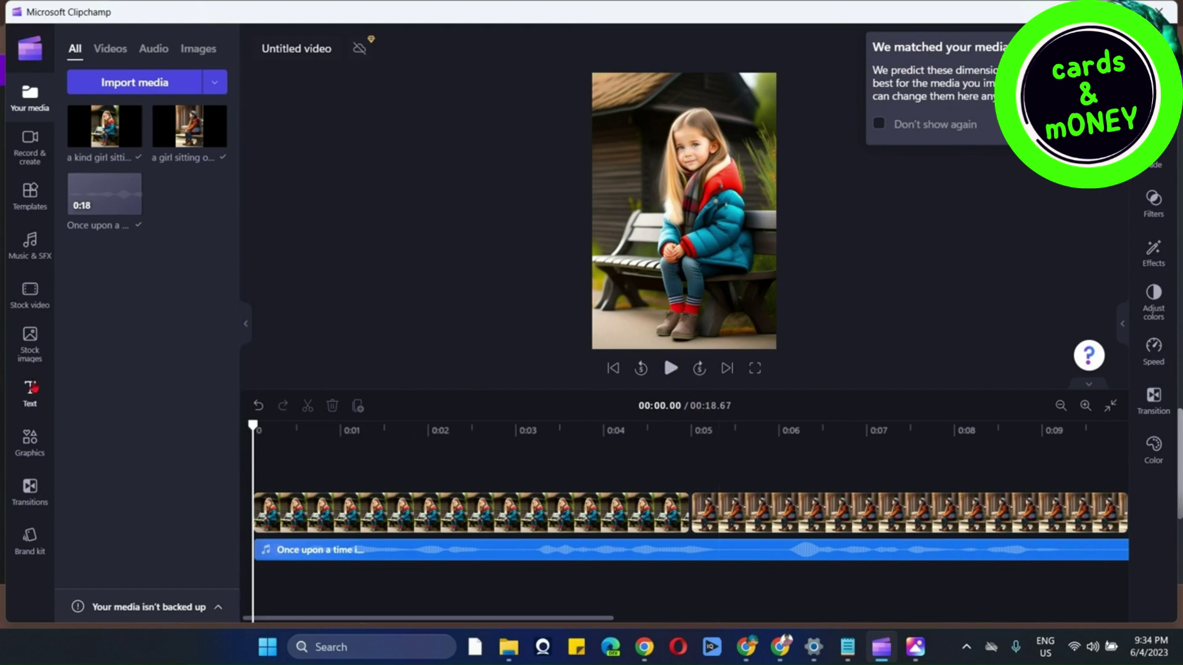
Add the two-line Funky Title text template to the start of the timeline.
{"action": "left_click", "coordinate": [31, 389]}
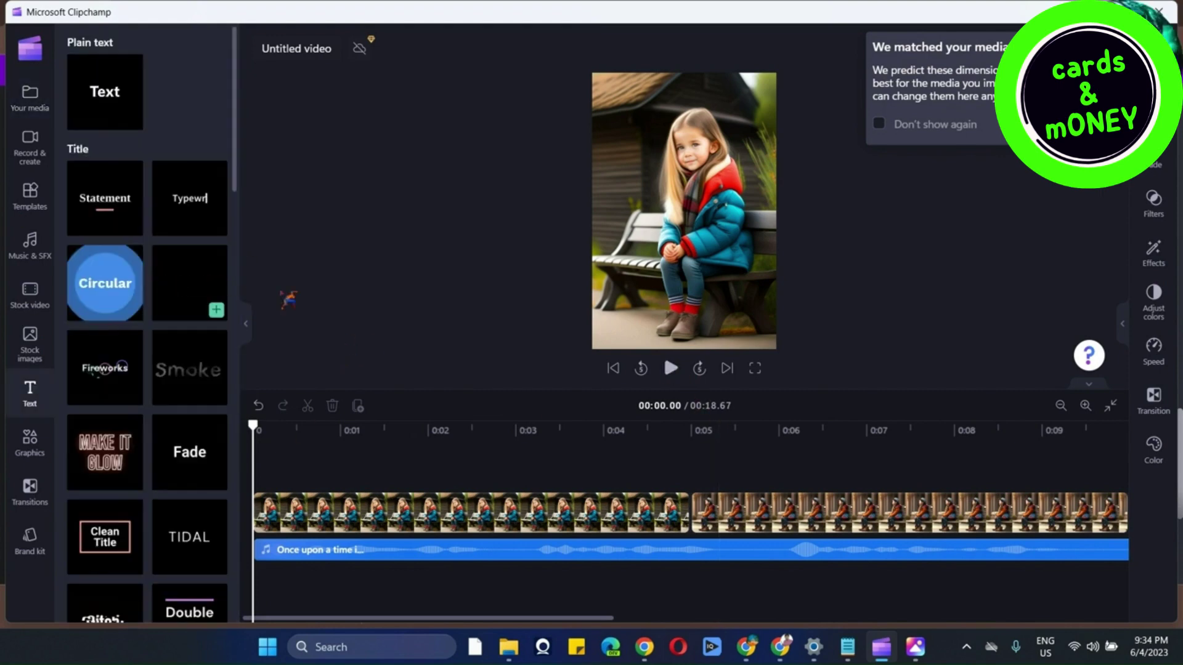
{"action": "scroll", "coordinate": [191, 345], "scroll_direction": "down", "scroll_amount": 5}
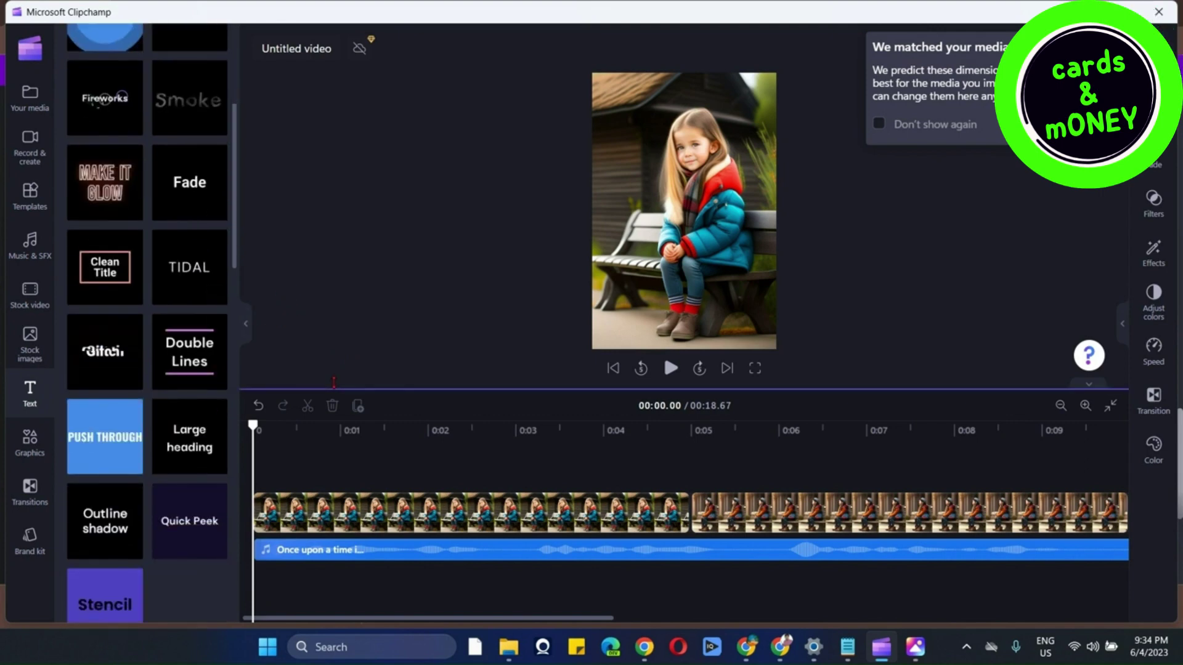
{"action": "scroll", "coordinate": [167, 431], "scroll_direction": "down", "scroll_amount": 7}
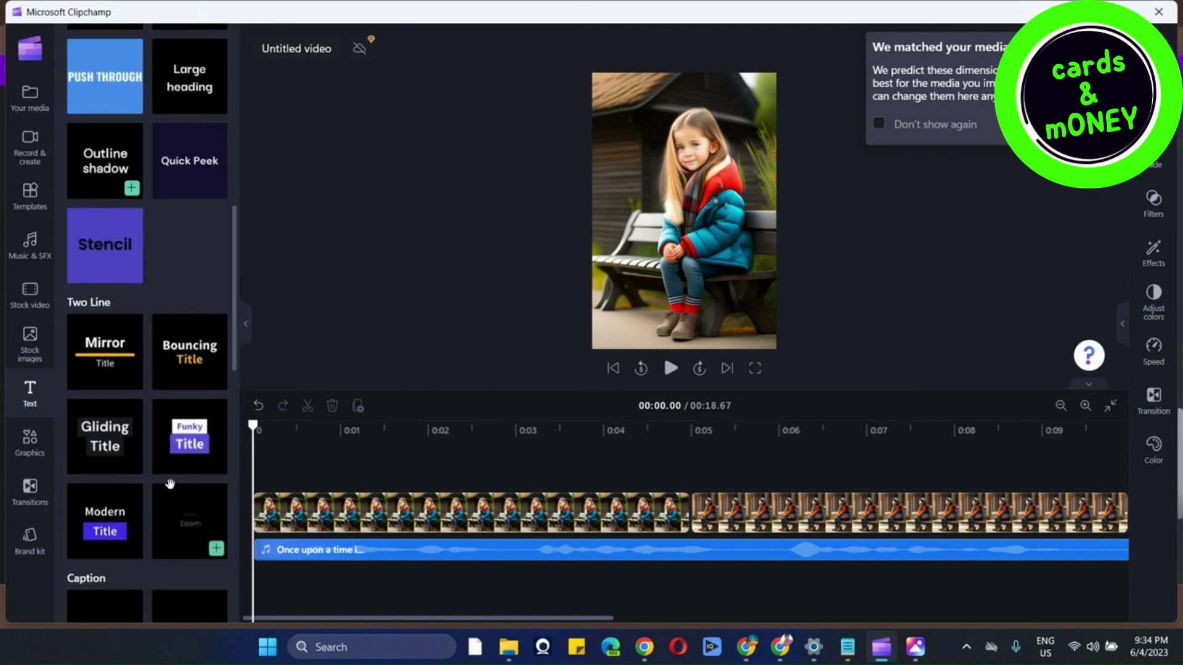
{"action": "mouse_move", "coordinate": [204, 453]}
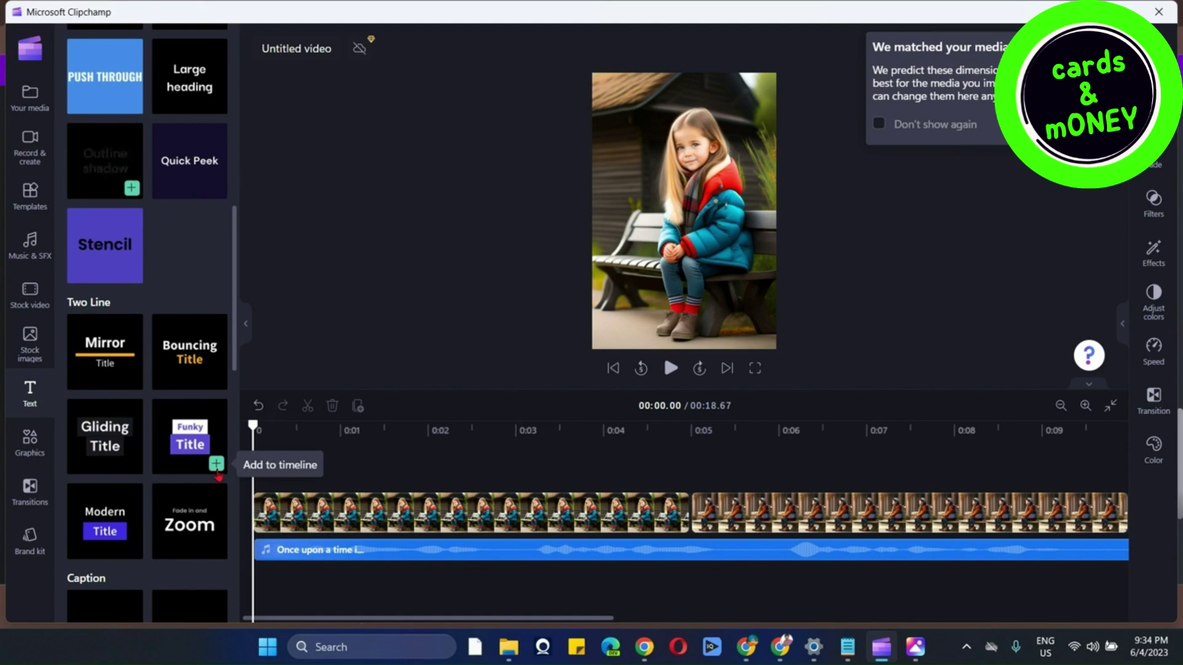
{"action": "left_click", "coordinate": [217, 465]}
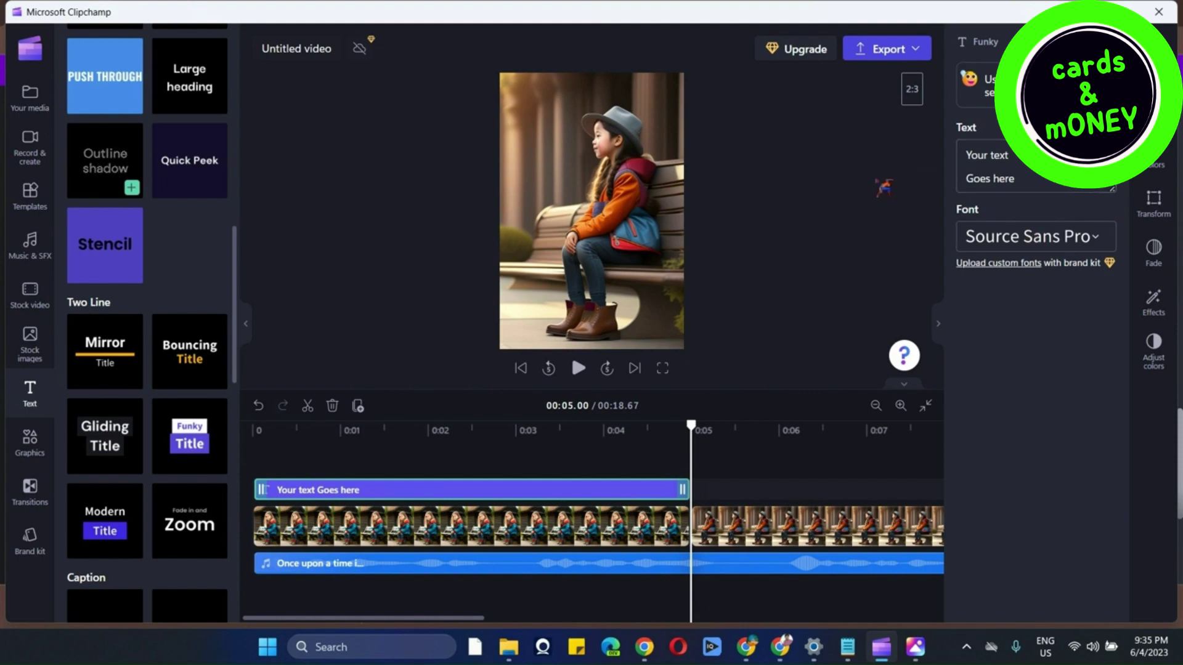
Delete the placeholder title clip from the timeline.
{"action": "left_click", "coordinate": [887, 182]}
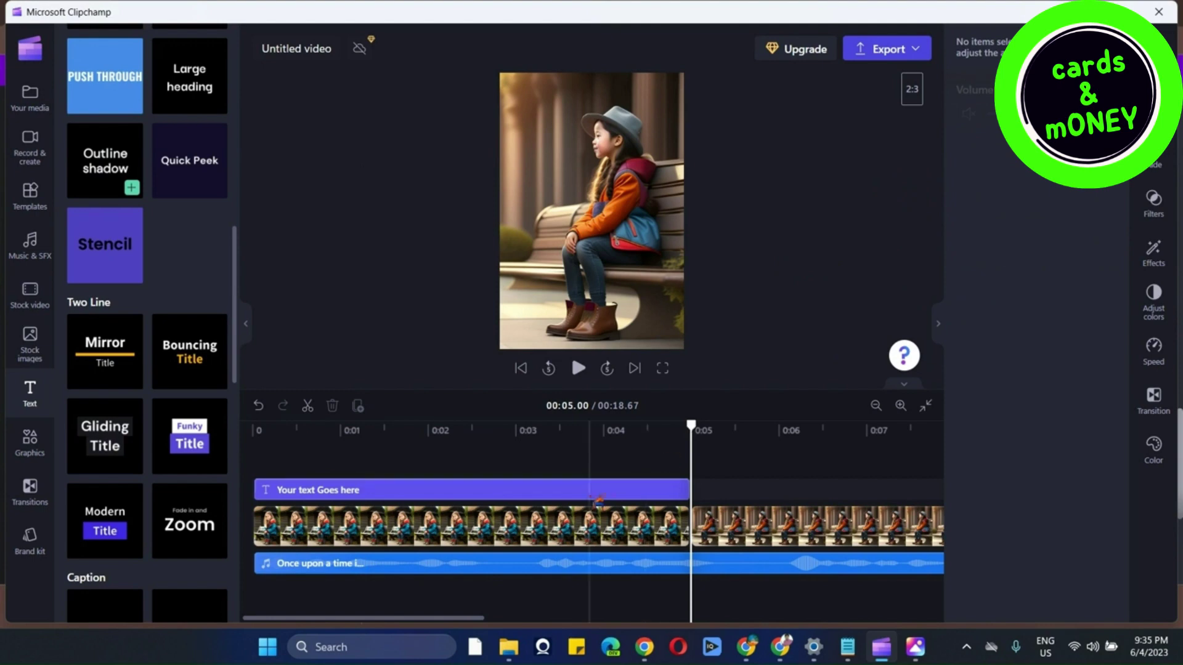
{"action": "left_click", "coordinate": [588, 491]}
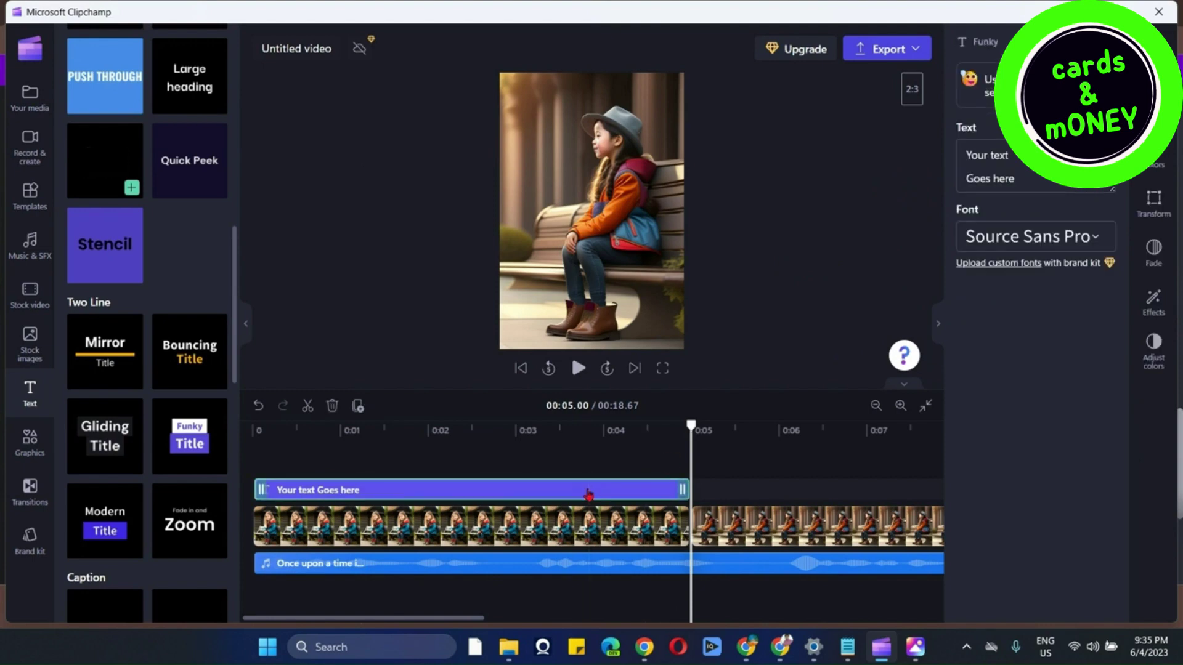
{"action": "key", "text": "Delete"}
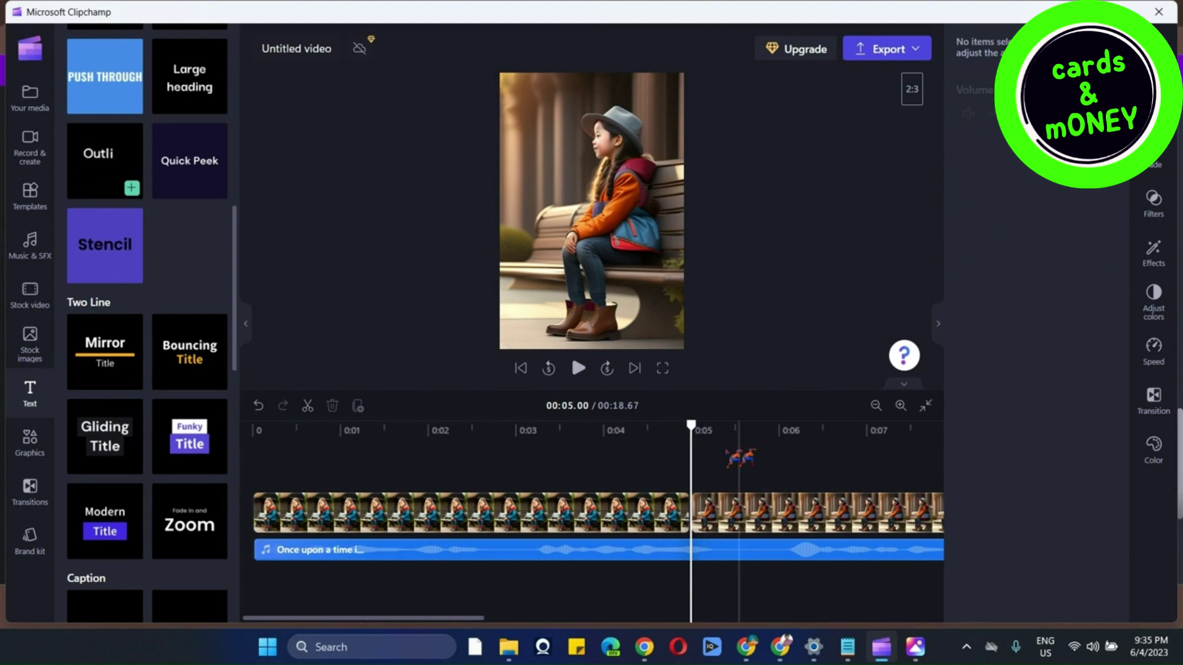
Turn on auto-captions in English (United States) for the whole project and preview the captioned video from the start.
{"action": "left_click_drag", "start_coordinate": [690, 425], "coordinate": [254, 424]}
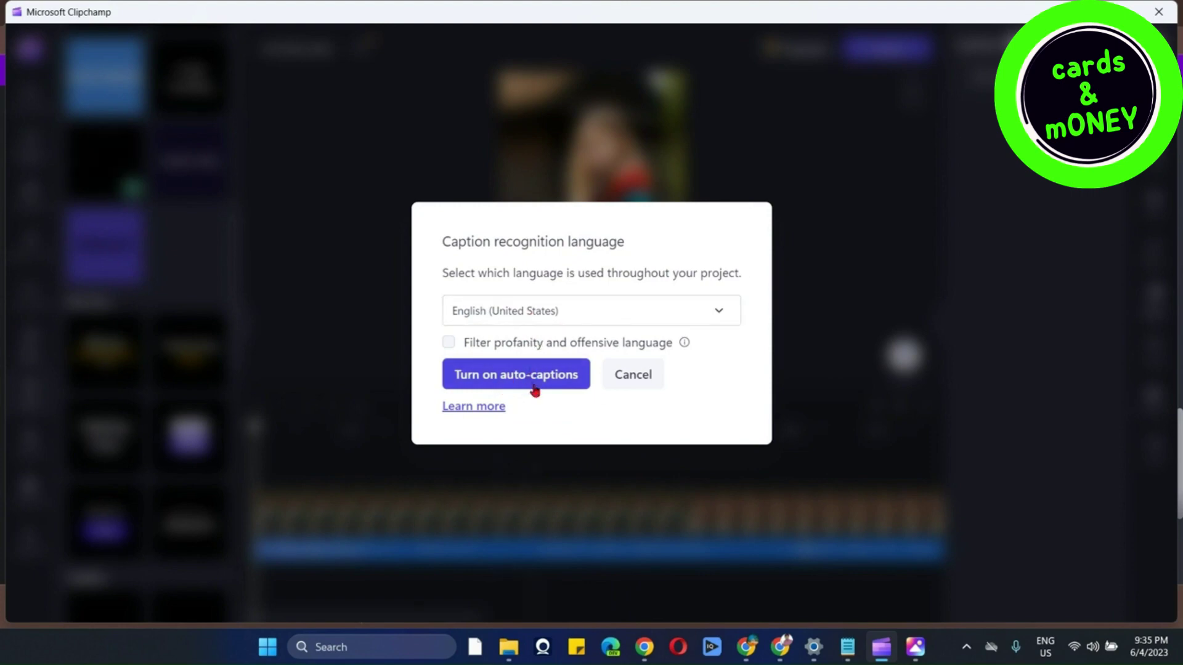
{"action": "left_click", "coordinate": [535, 388]}
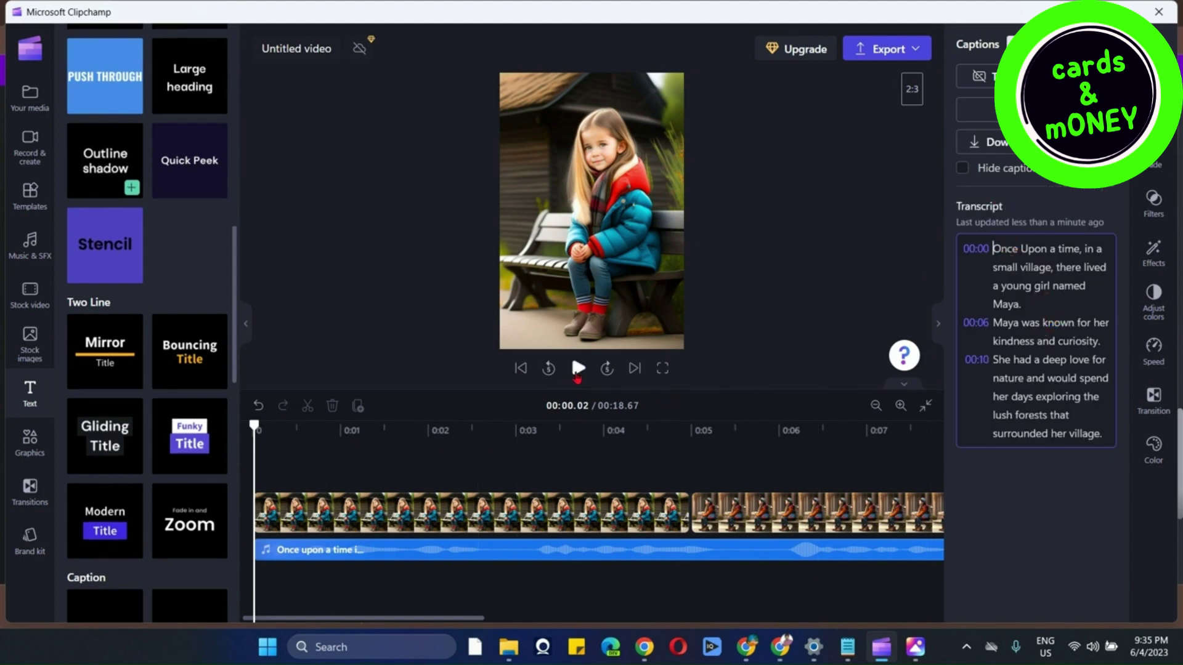
{"action": "left_click", "coordinate": [578, 376]}
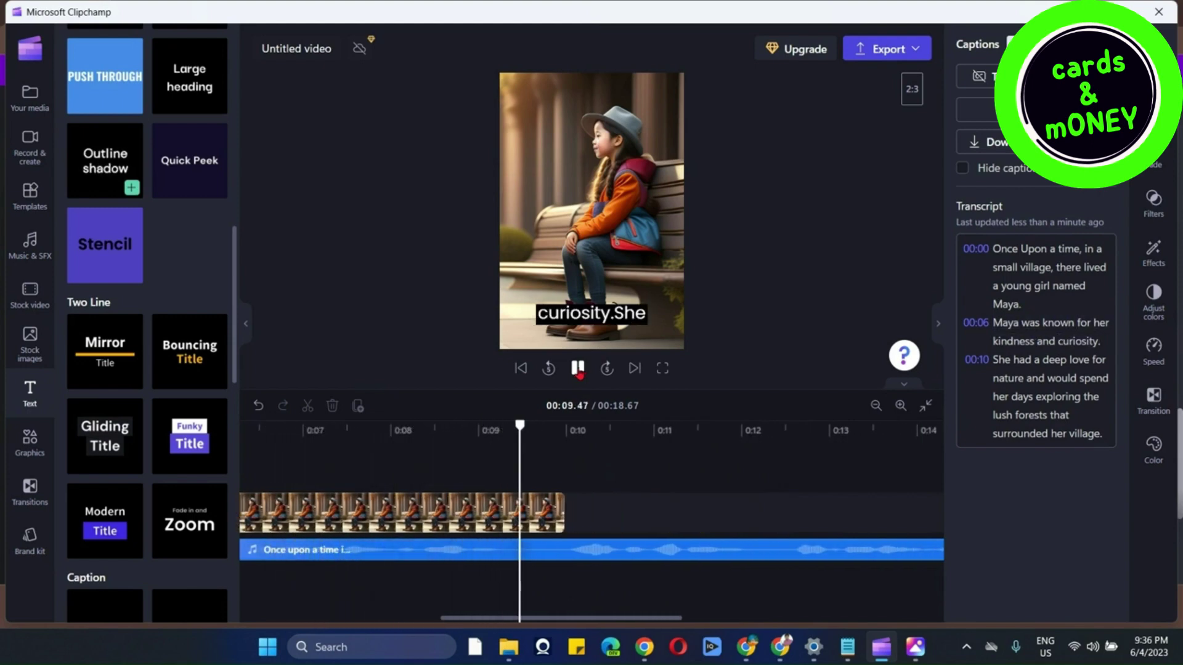
{"action": "left_click", "coordinate": [578, 369]}
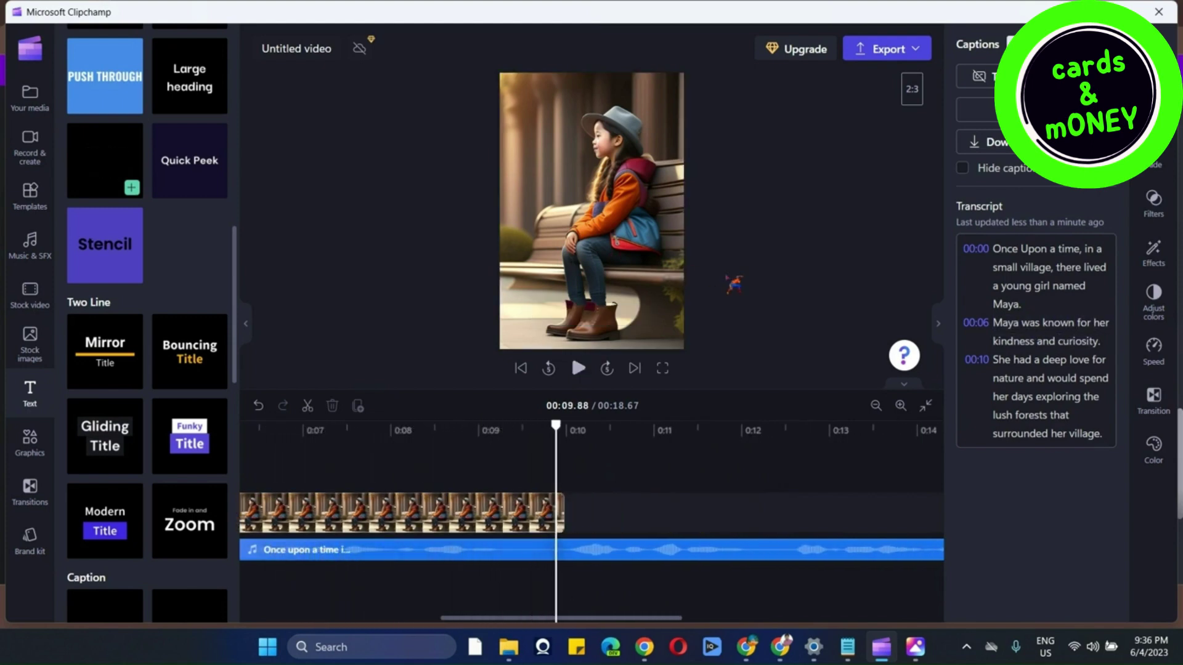
Switch to Chrome, examine the English Crunch YouTube channel's story videos, and return to Clipchamp.
{"action": "mouse_move", "coordinate": [746, 650]}
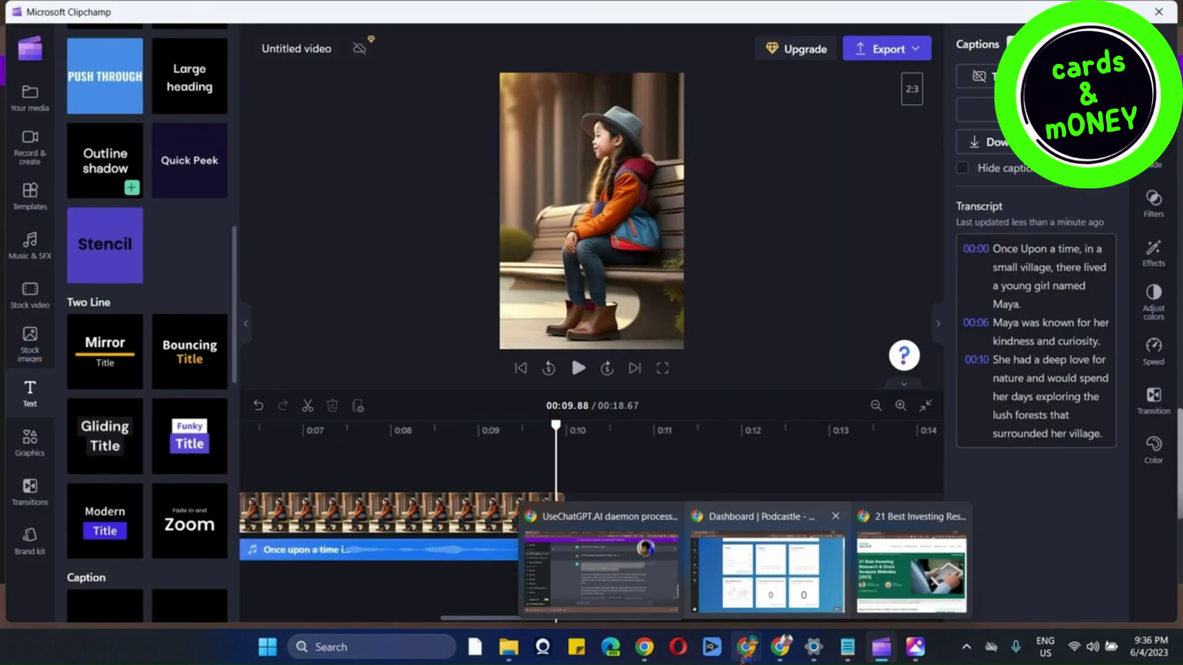
{"action": "mouse_move", "coordinate": [601, 570]}
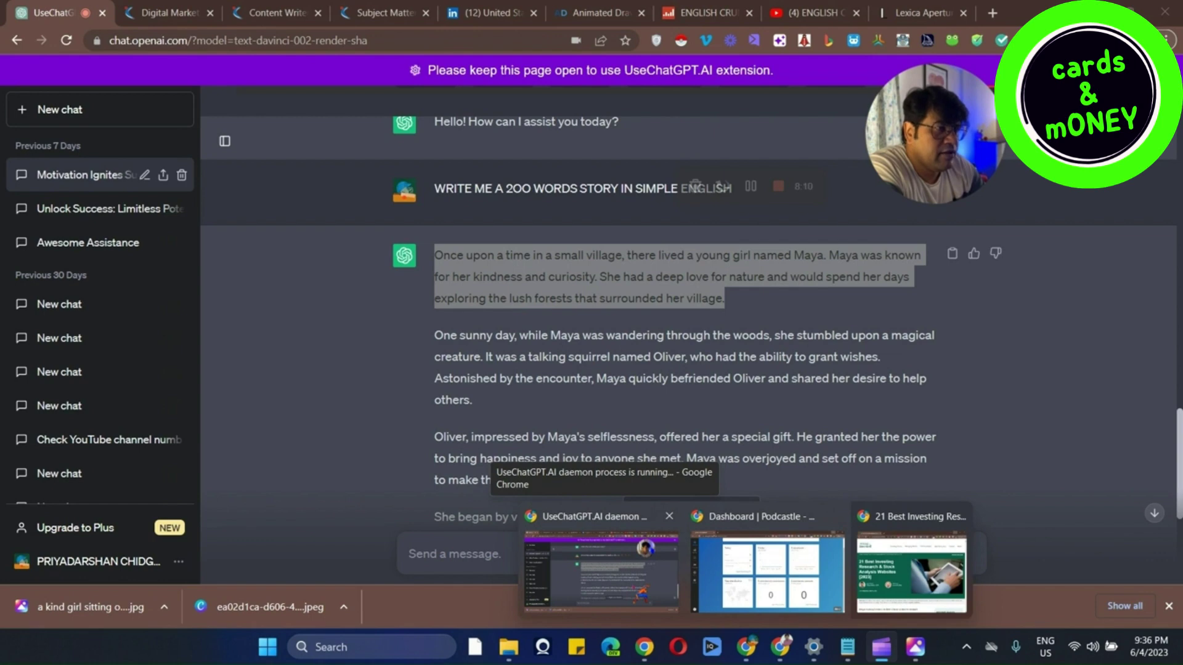
{"action": "left_click", "coordinate": [601, 570]}
{"action": "left_click", "coordinate": [835, 20]}
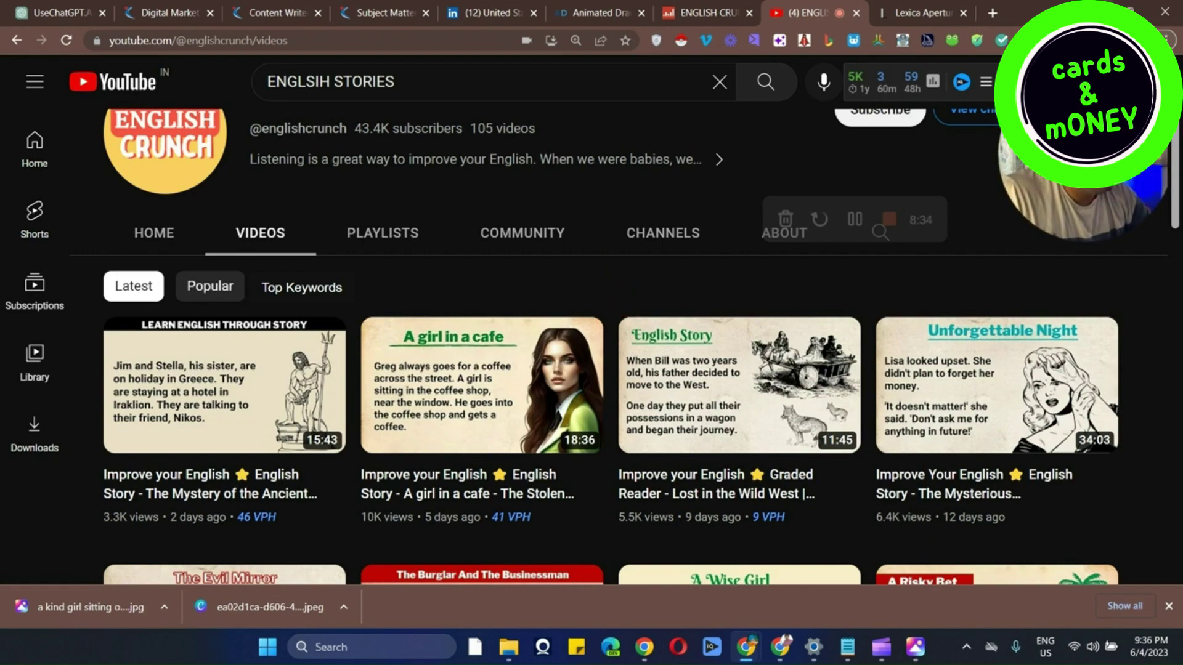
{"action": "key", "text": "alt+Tab"}
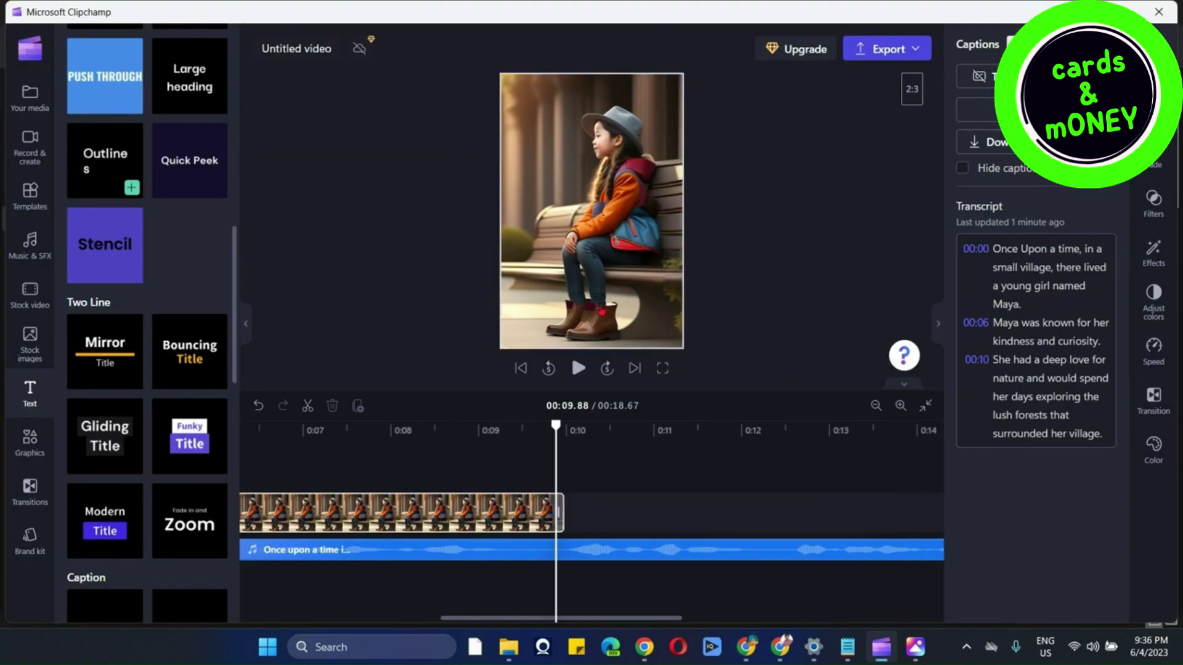
Play the captioned video from 00:00.00 to check the captions against the narration.
{"action": "left_click", "coordinate": [474, 489]}
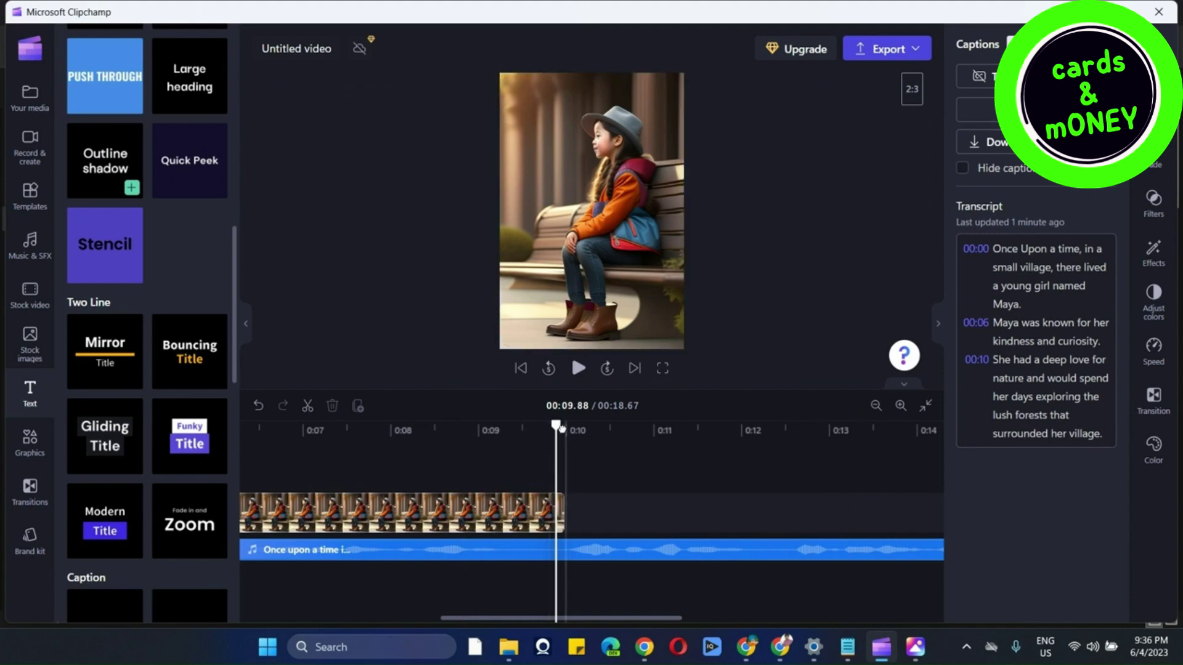
{"action": "left_click_drag", "start_coordinate": [555, 427], "coordinate": [228, 435]}
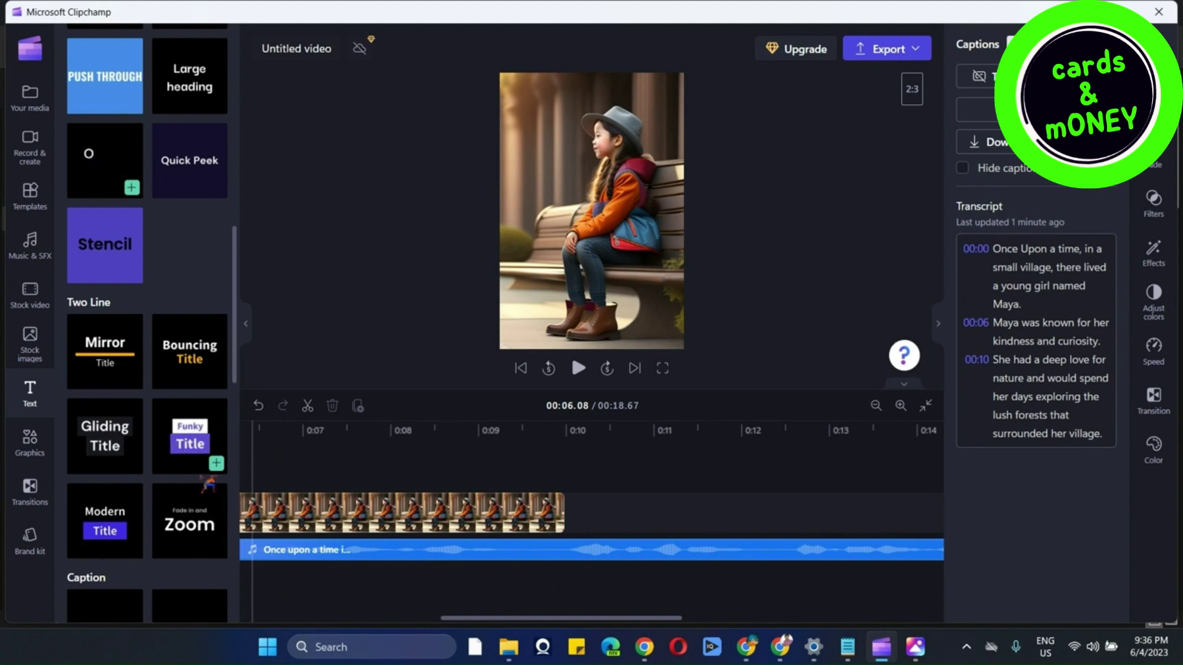
{"action": "left_click_drag", "start_coordinate": [206, 482], "coordinate": [256, 445]}
{"action": "left_click", "coordinate": [252, 438]}
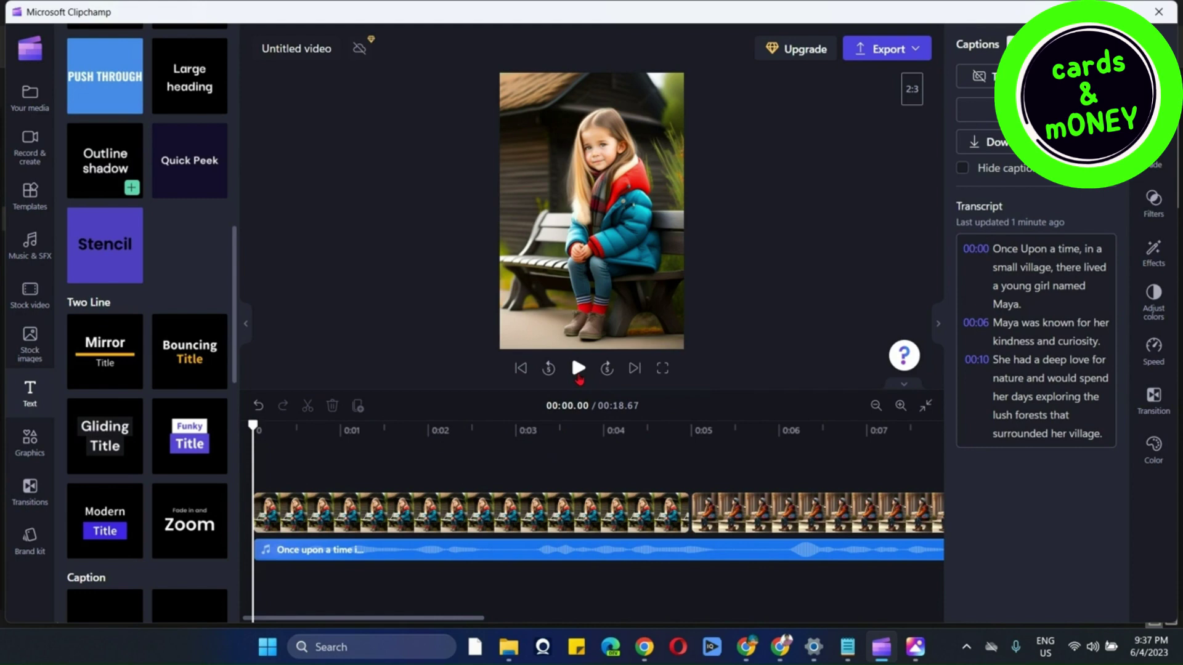
{"action": "left_click", "coordinate": [579, 374]}
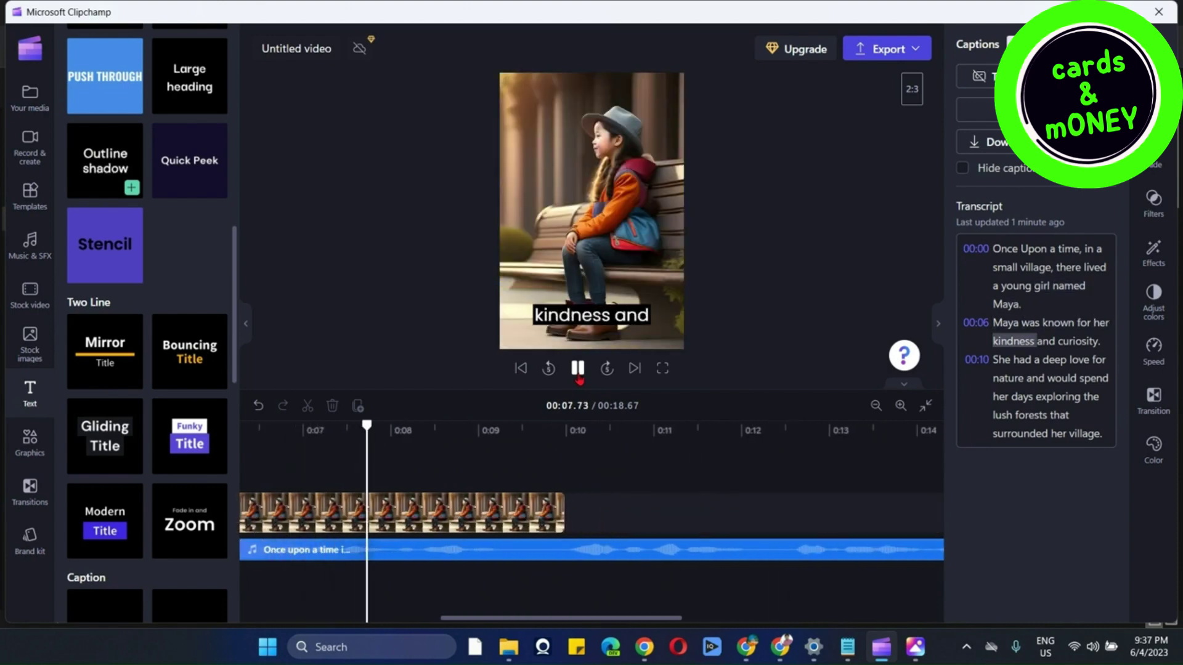
{"action": "left_click", "coordinate": [578, 369]}
Add the two-line Funky Title text template at 00:00.00 on the timeline.
{"action": "left_click_drag", "start_coordinate": [476, 619], "coordinate": [274, 618]}
{"action": "mouse_move", "coordinate": [265, 431]}
{"action": "left_mouse_down"}
{"action": "mouse_move", "coordinate": [308, 432]}
{"action": "mouse_move", "coordinate": [253, 431]}
{"action": "left_mouse_up"}
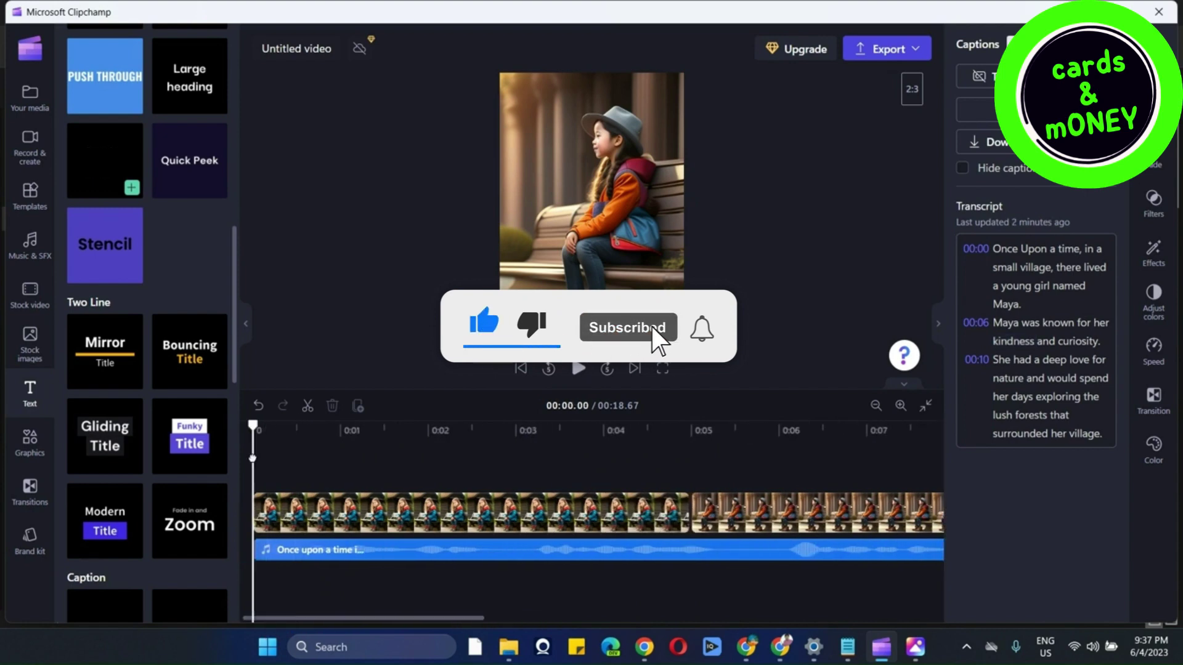
{"action": "mouse_move", "coordinate": [217, 465]}
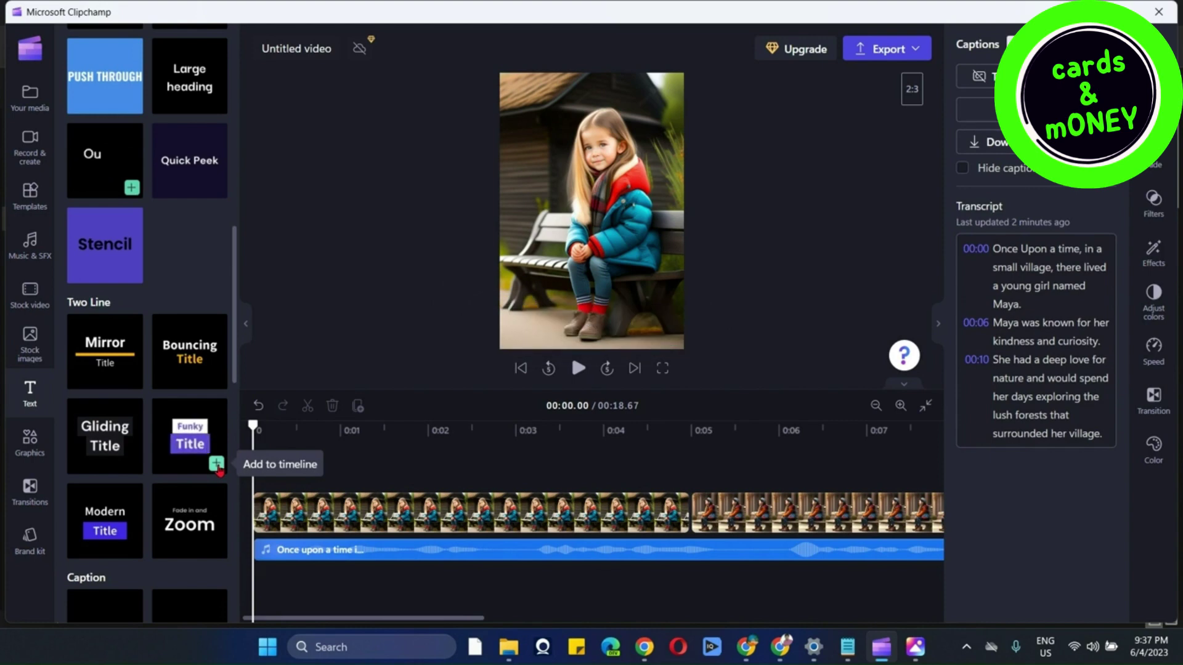
{"action": "left_click", "coordinate": [217, 465]}
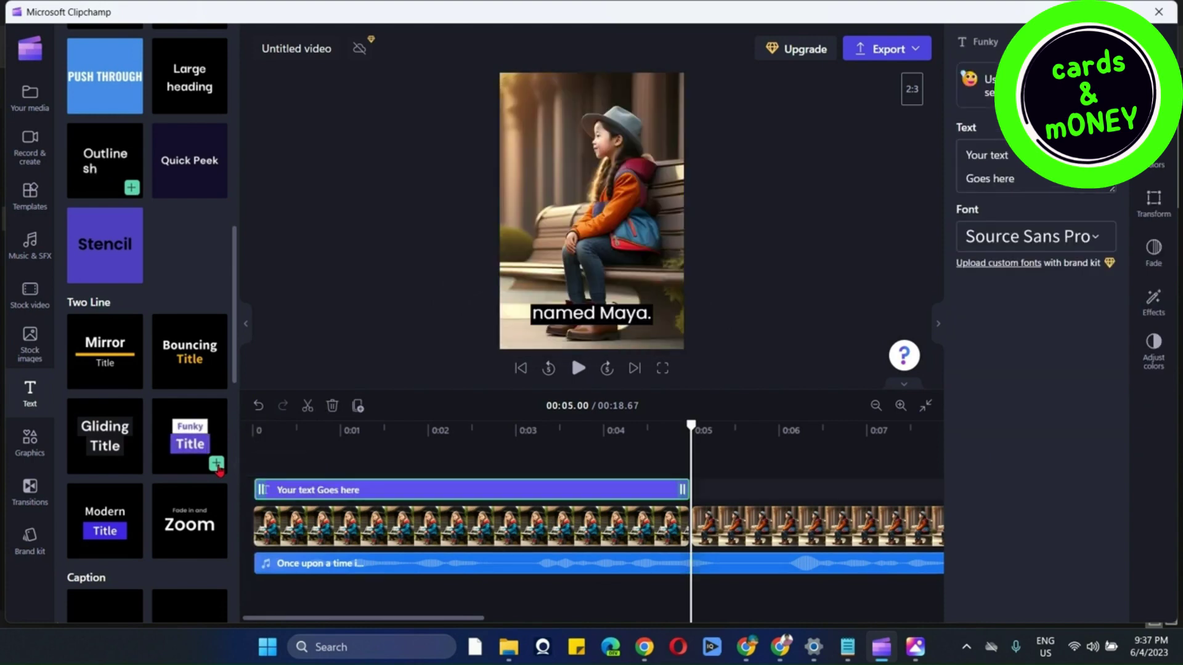
Replace the Funky Title placeholder text with the copied first paragraph of the story.
{"action": "left_click", "coordinate": [1001, 176]}
{"action": "key", "text": "ctrl+a"}
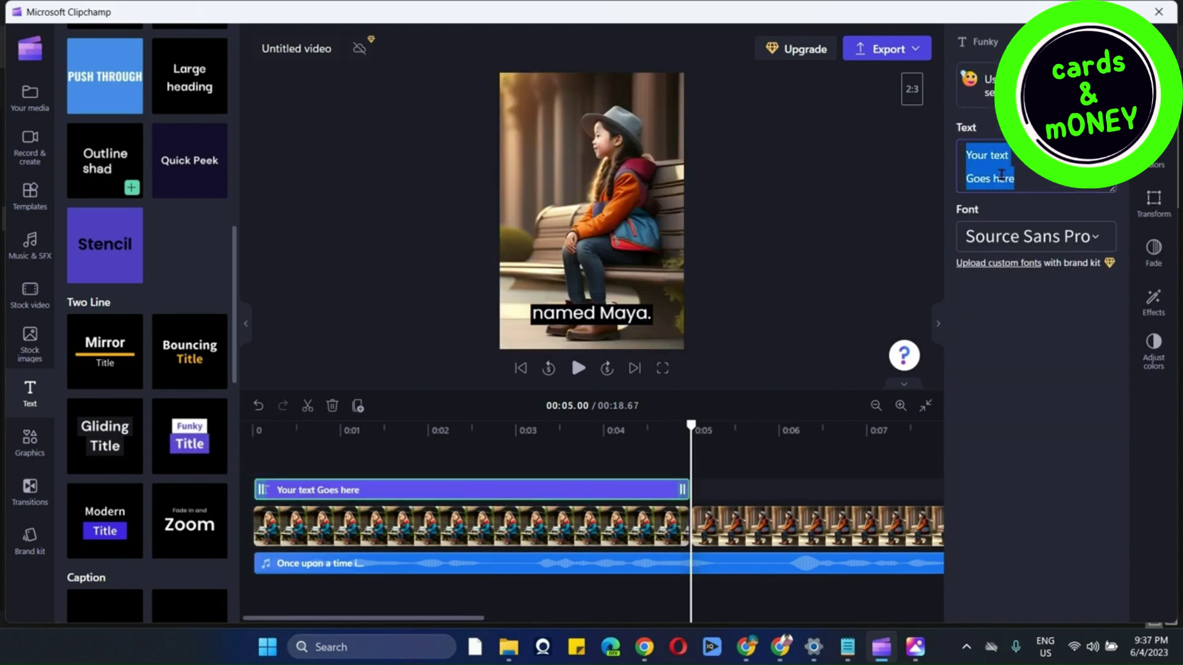
{"action": "key", "text": "ctrl+v"}
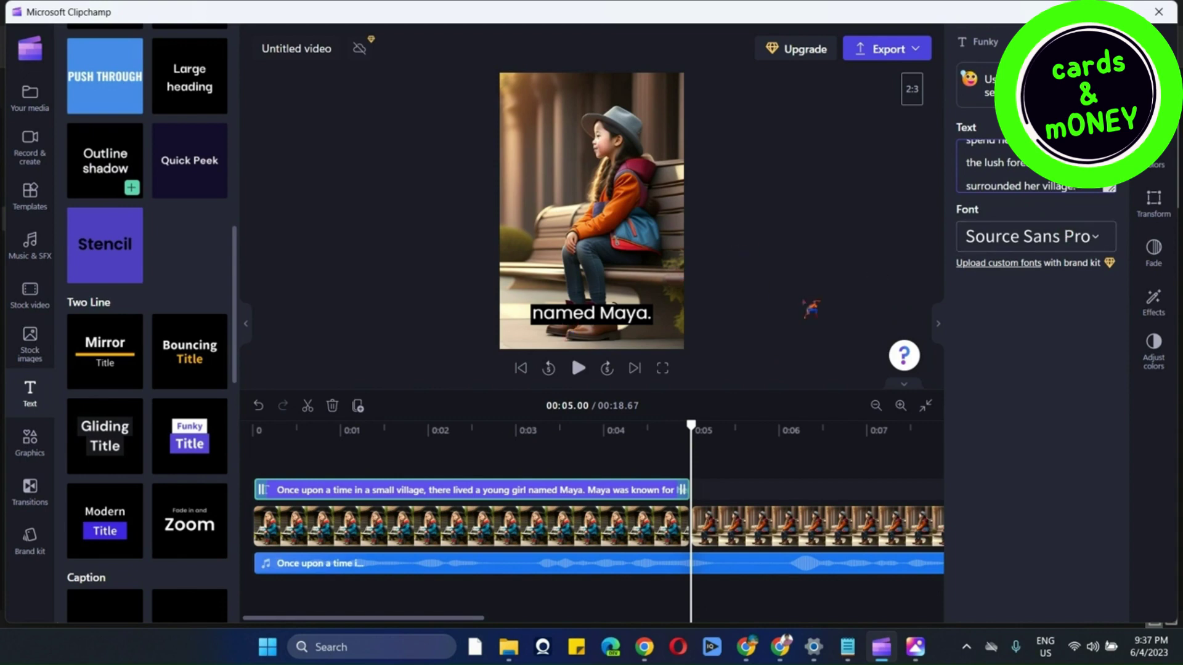
{"action": "left_click", "coordinate": [866, 255]}
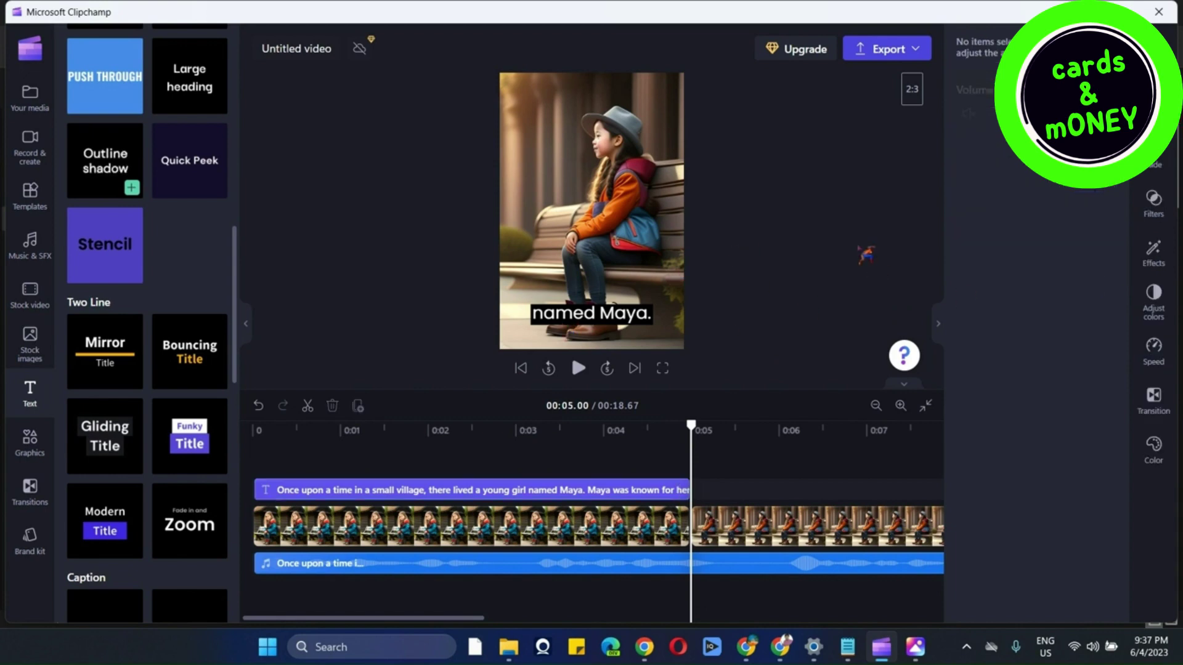
Reduce the size of the story title and position it at the top centre of the frame.
{"action": "left_click_drag", "start_coordinate": [691, 427], "coordinate": [260, 429]}
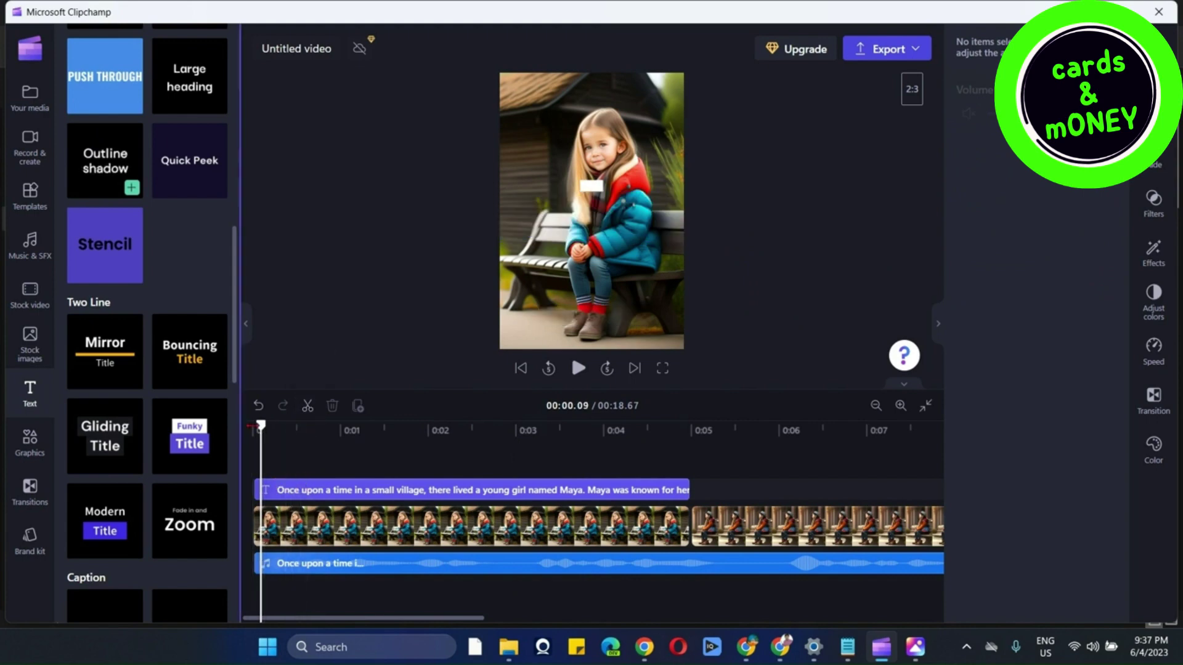
{"action": "left_click", "coordinate": [333, 492]}
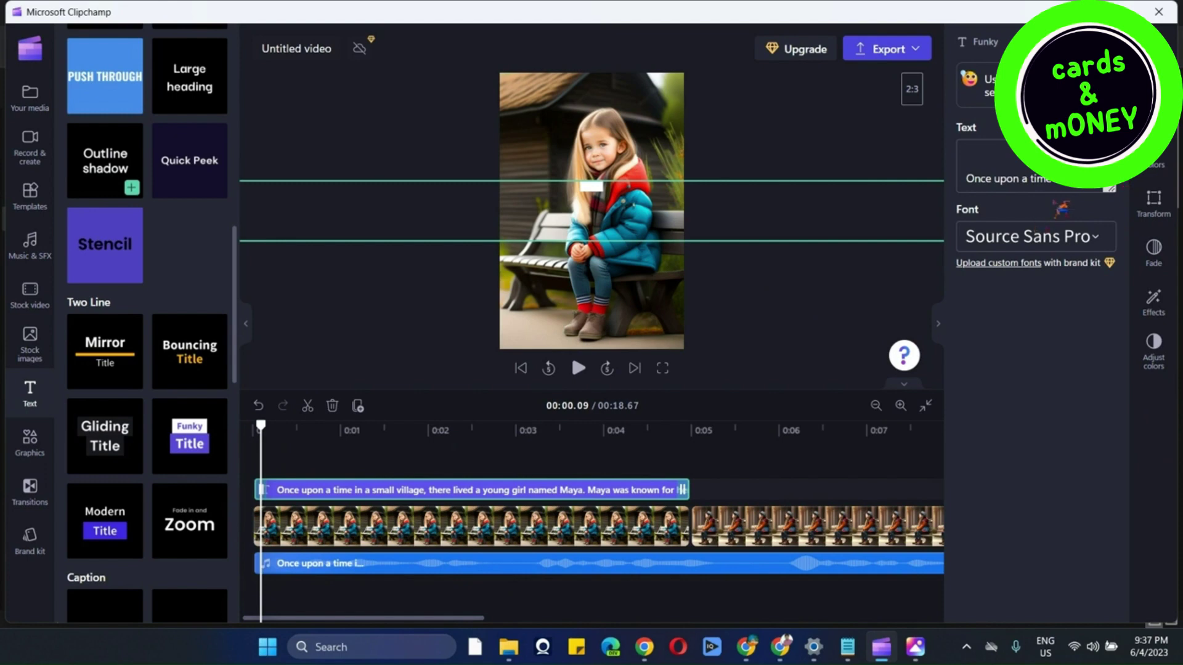
{"action": "left_click", "coordinate": [1168, 201]}
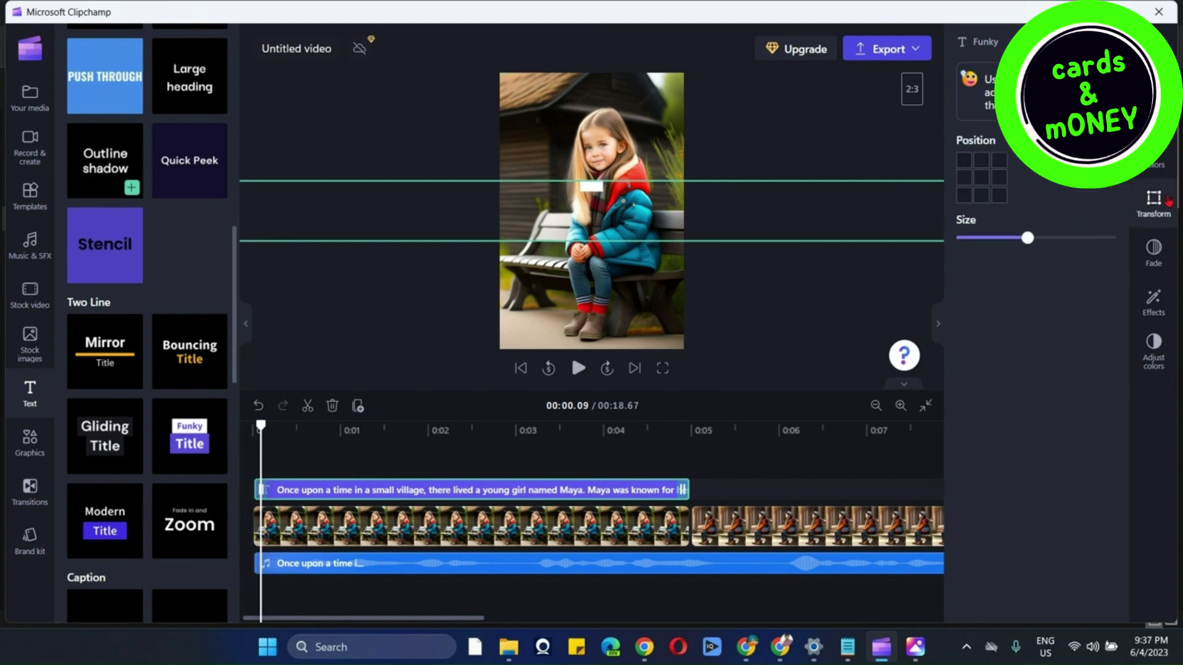
{"action": "left_click", "coordinate": [977, 238]}
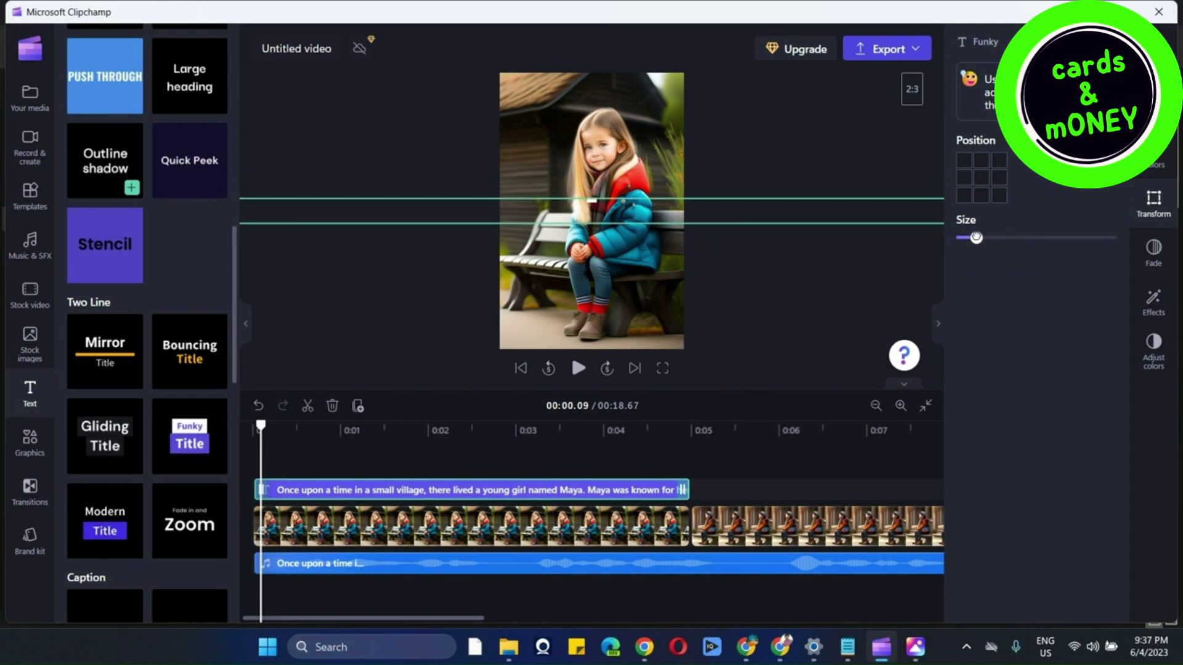
{"action": "left_click", "coordinate": [981, 160]}
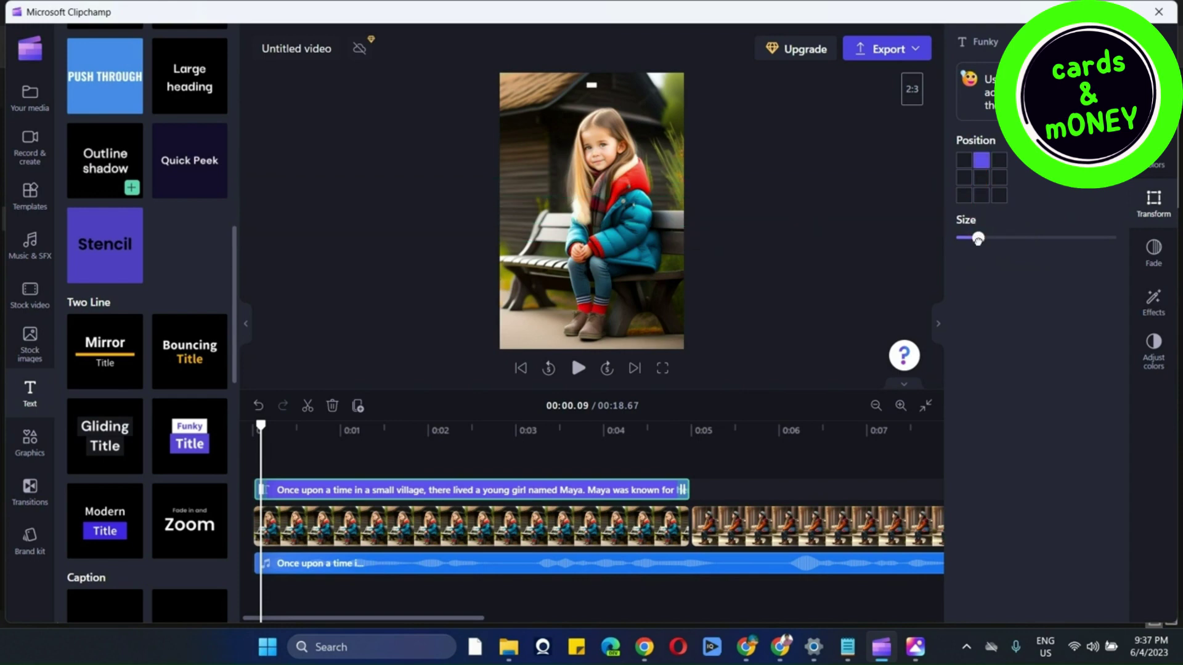
{"action": "left_click_drag", "start_coordinate": [969, 241], "coordinate": [993, 240]}
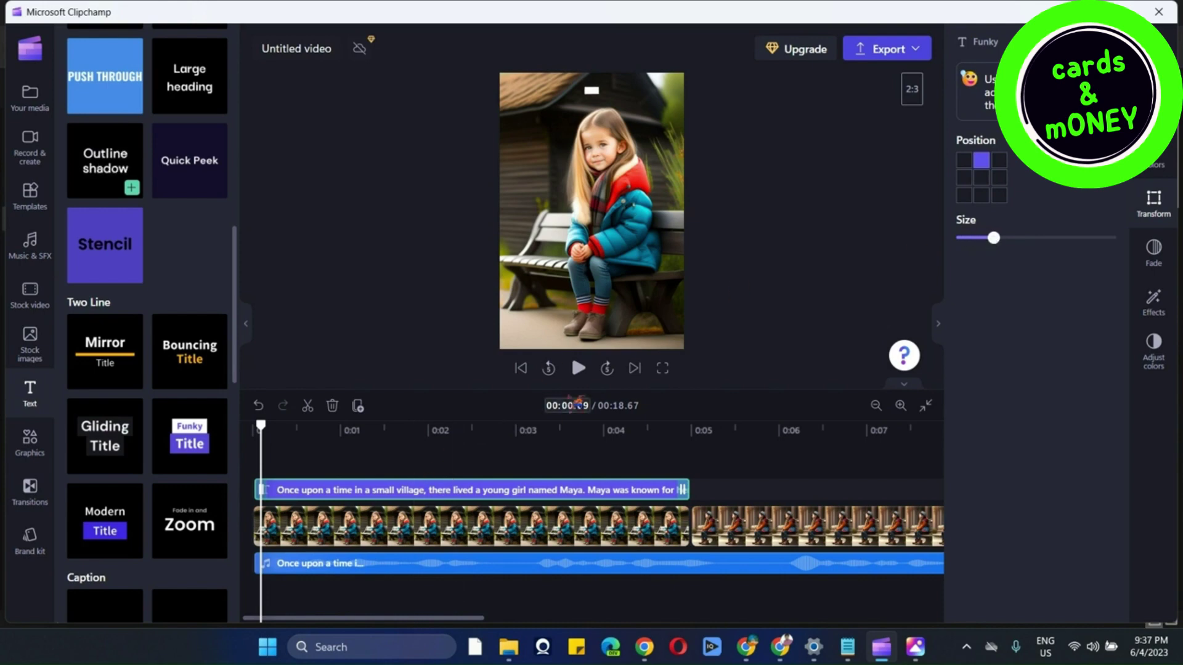
Preview the story title over the first image and shrink it to near its smallest size.
{"action": "left_click", "coordinate": [580, 370]}
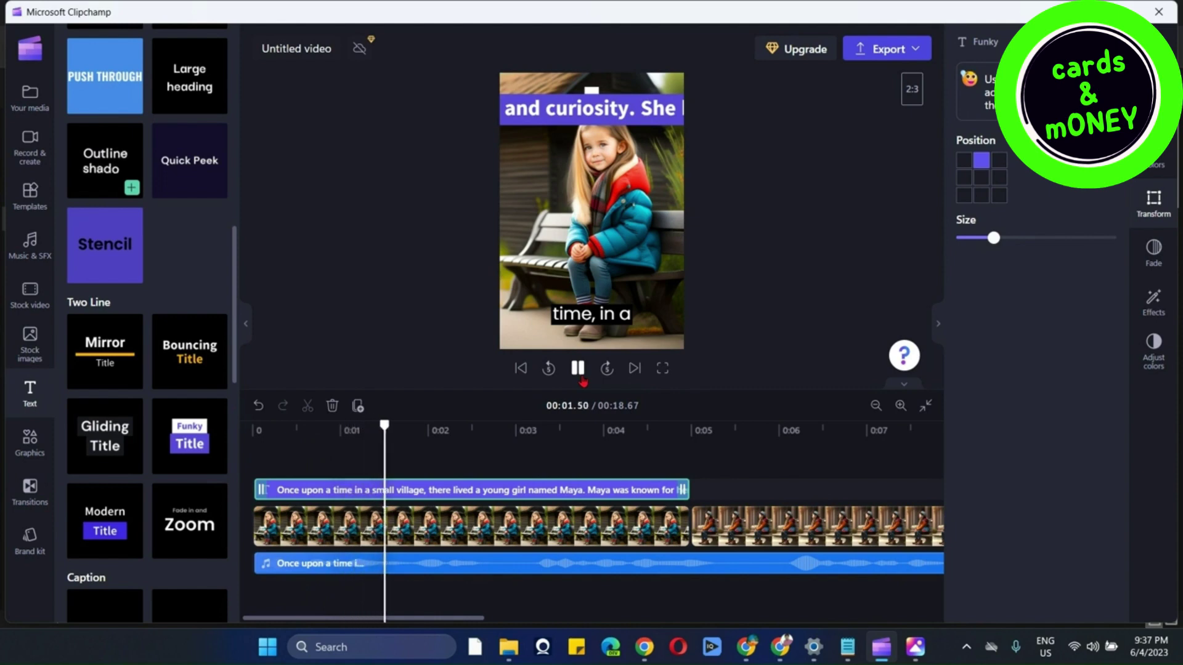
{"action": "left_click", "coordinate": [578, 369]}
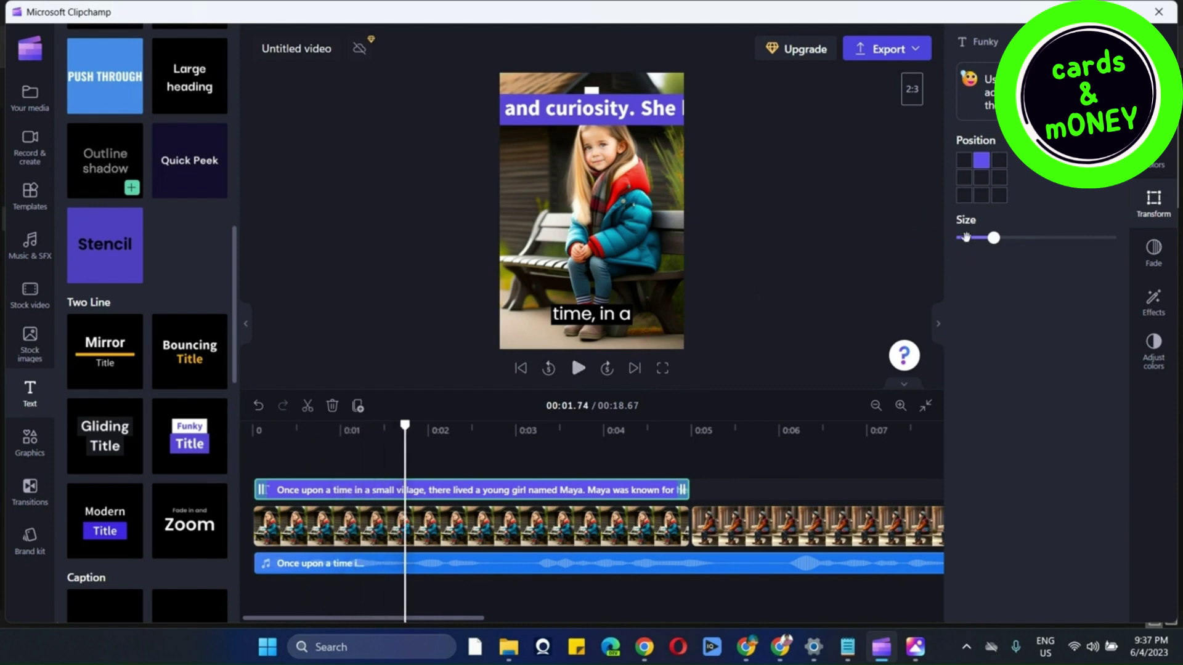
{"action": "left_click", "coordinate": [966, 238]}
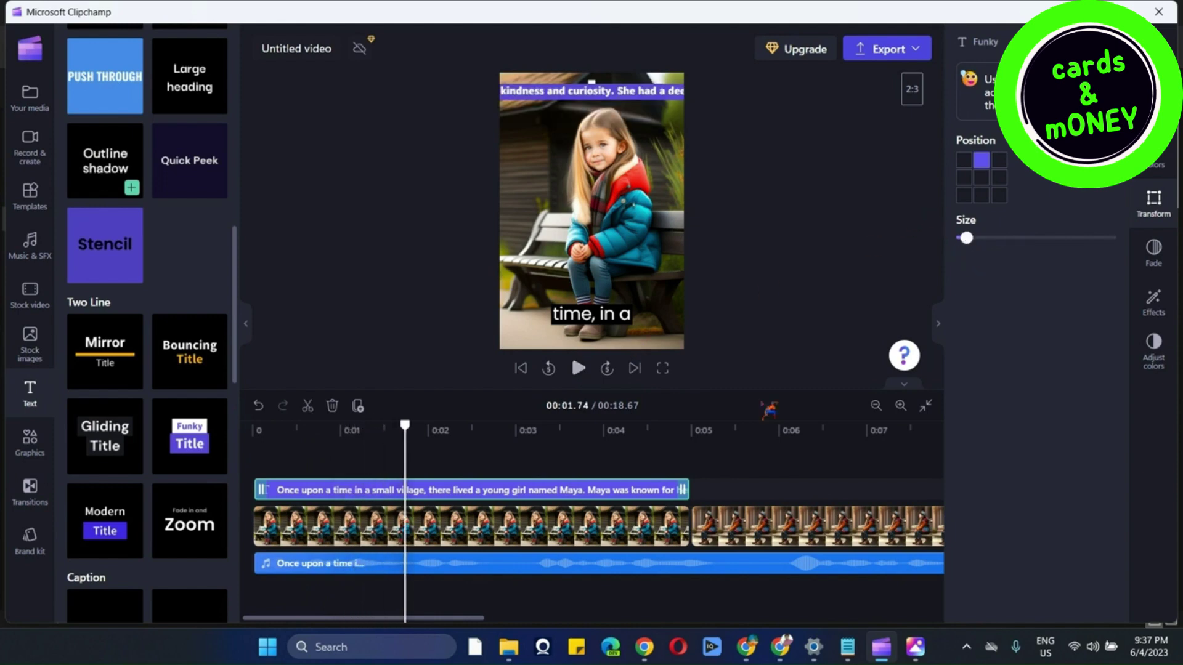
Break the story title text into short lines after "village,", "young girl", "Maya was", "kindness and", "deep" and "would".
{"action": "left_click", "coordinate": [1154, 114]}
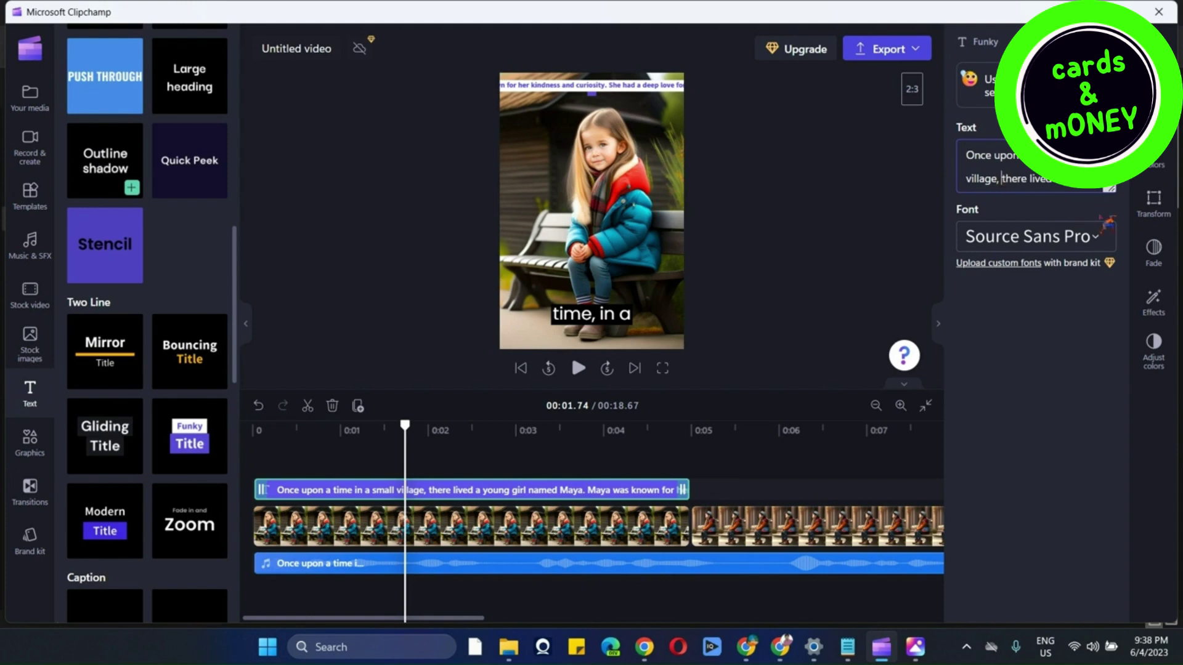
{"action": "key", "text": "Return"}
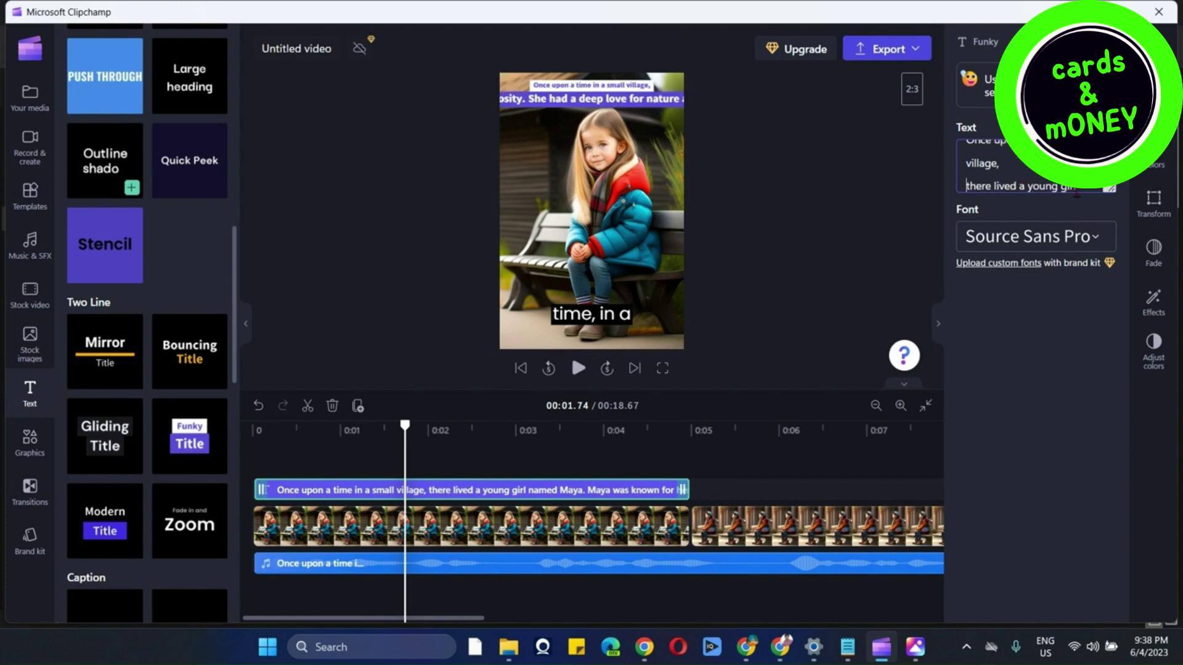
{"action": "key", "text": "Return"}
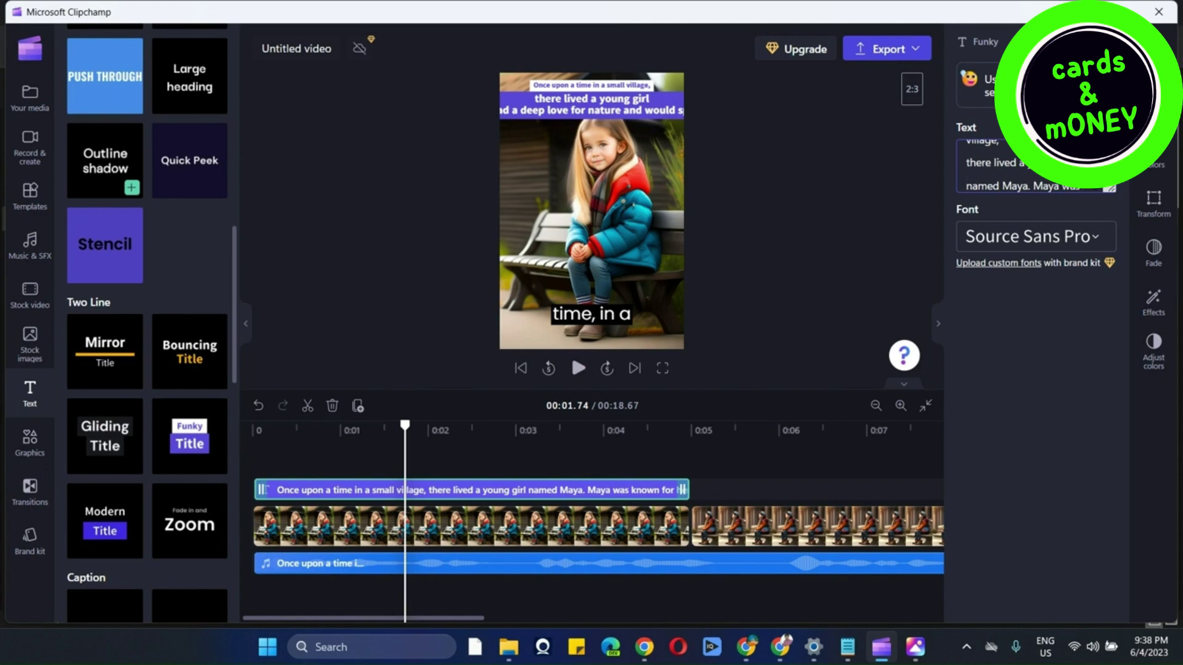
{"action": "key", "text": "Return"}
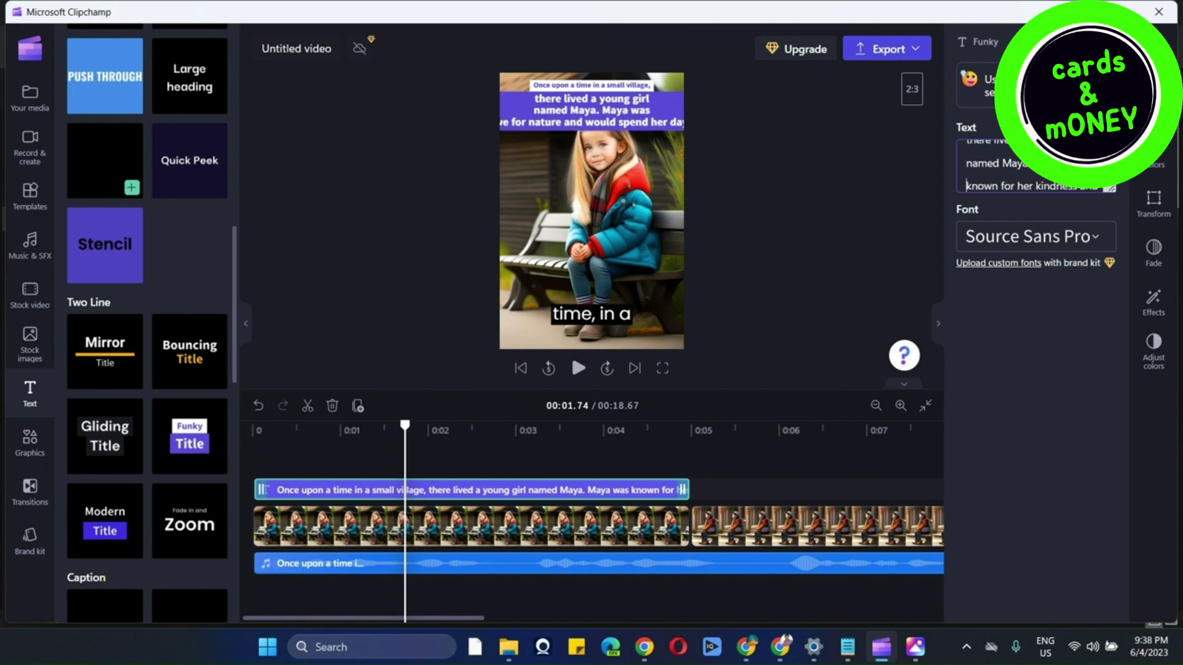
{"action": "key", "text": "Return"}
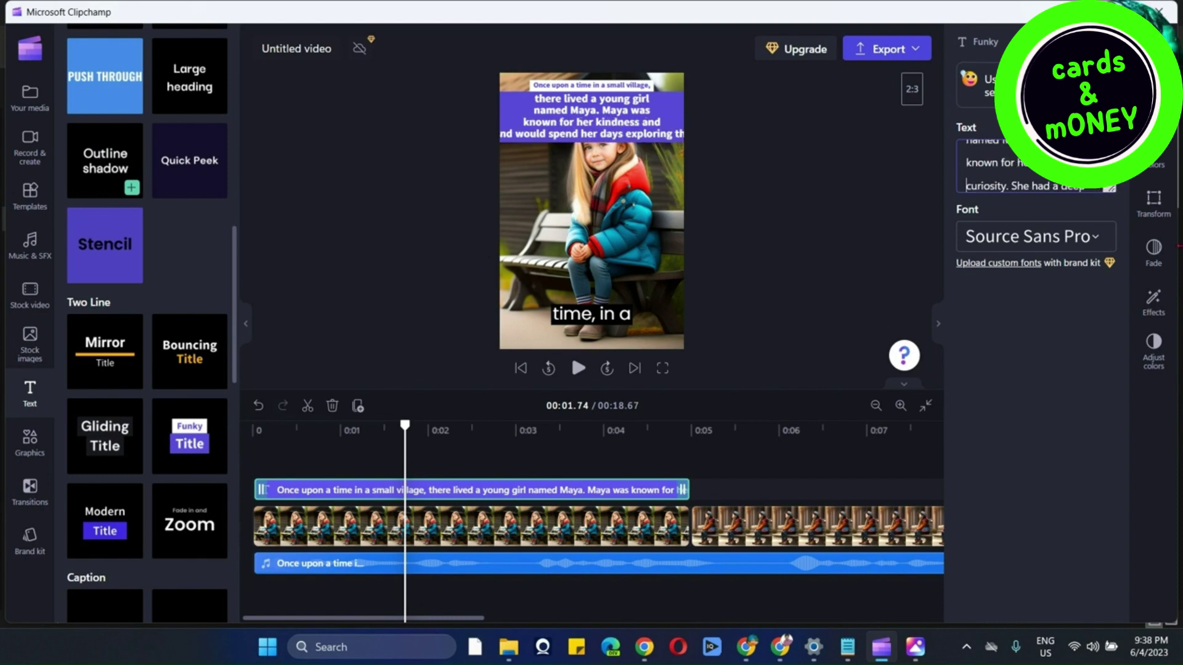
{"action": "key", "text": "Return"}
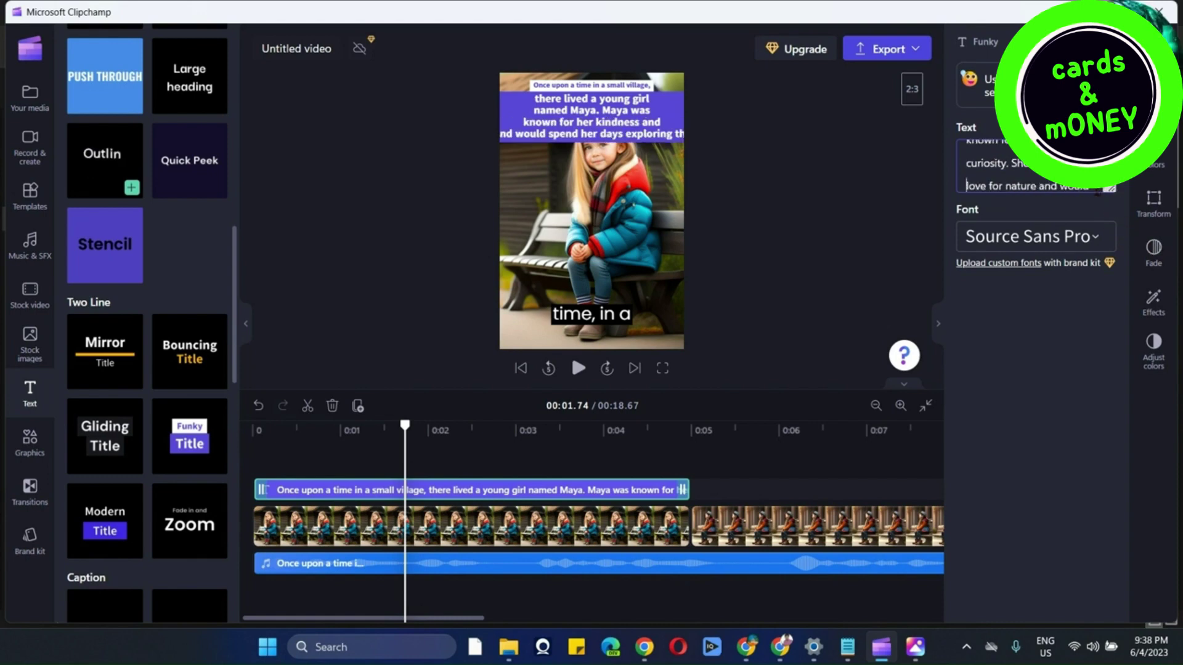
{"action": "key", "text": "Return"}
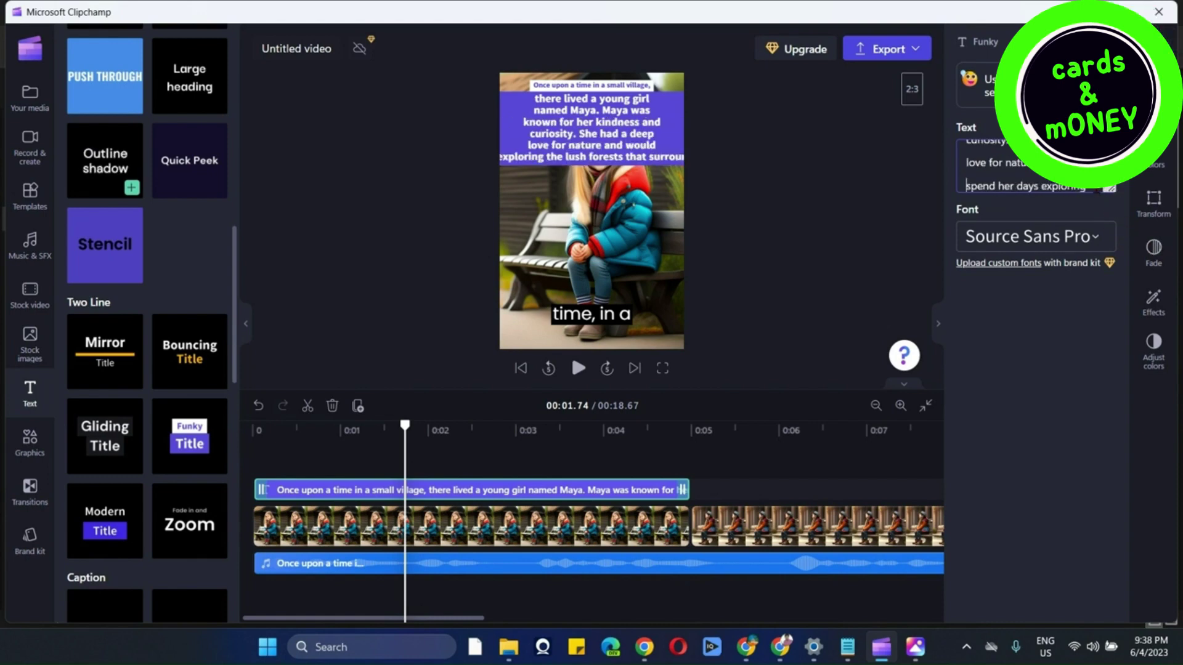
{"action": "key", "text": "Down"}
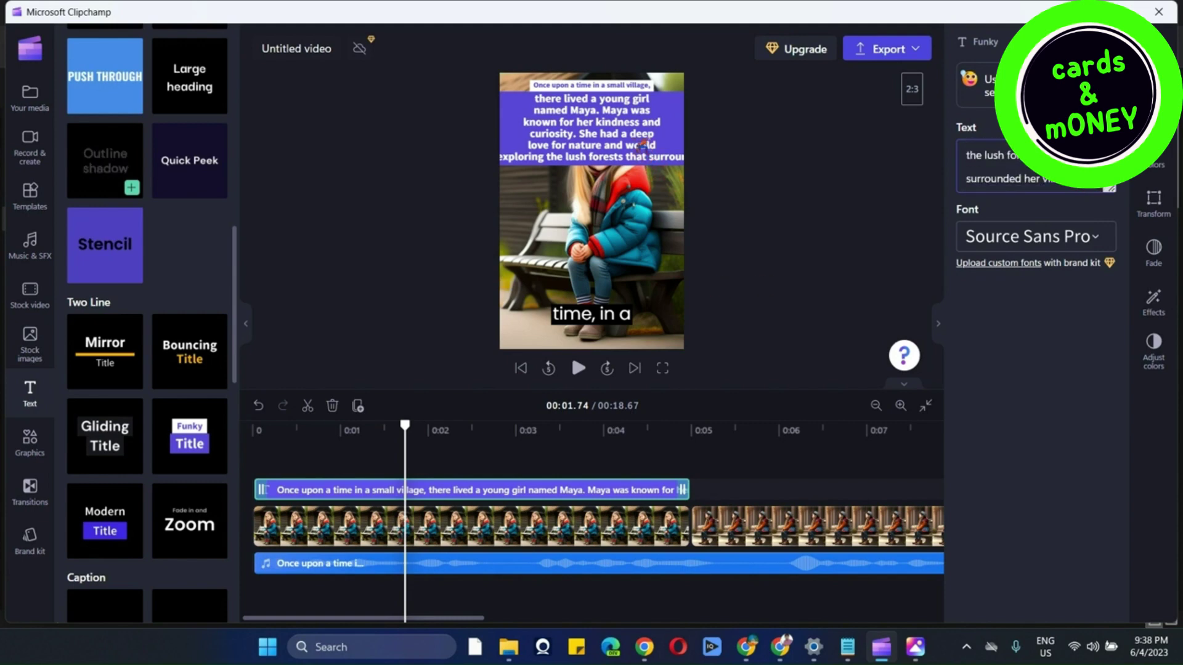
Position the multi-line story title at the centre of the frame and select it in the preview.
{"action": "left_click", "coordinate": [1168, 210]}
{"action": "left_click", "coordinate": [981, 179]}
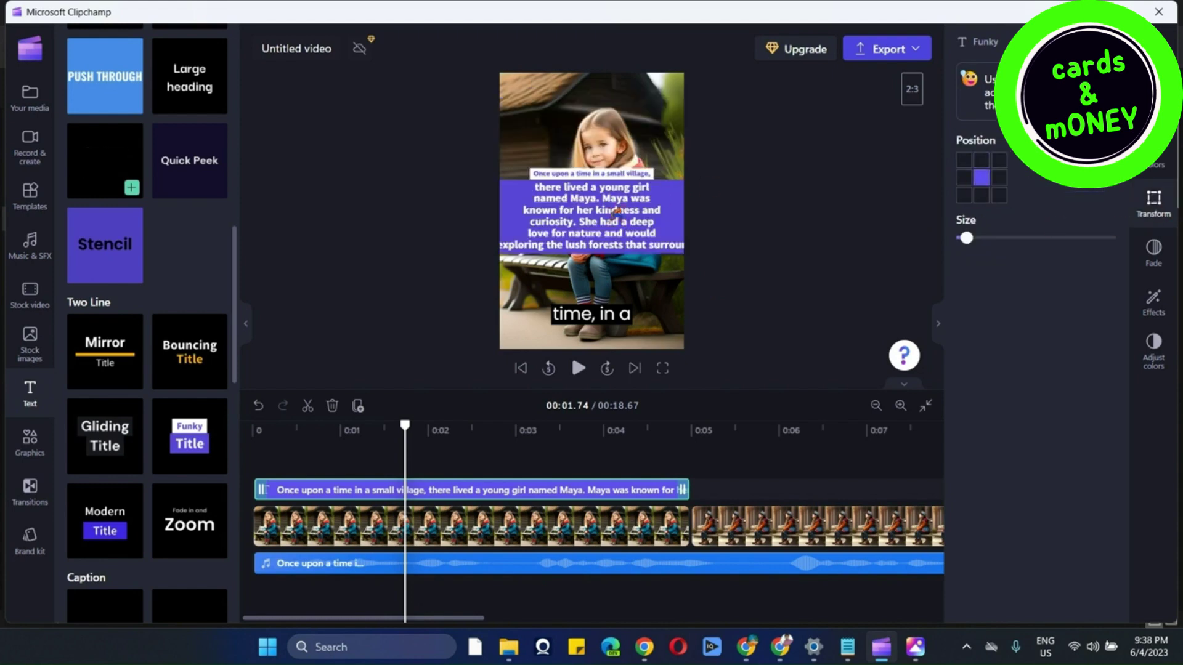
{"action": "left_click", "coordinate": [590, 214]}
{"action": "left_click", "coordinate": [585, 207]}
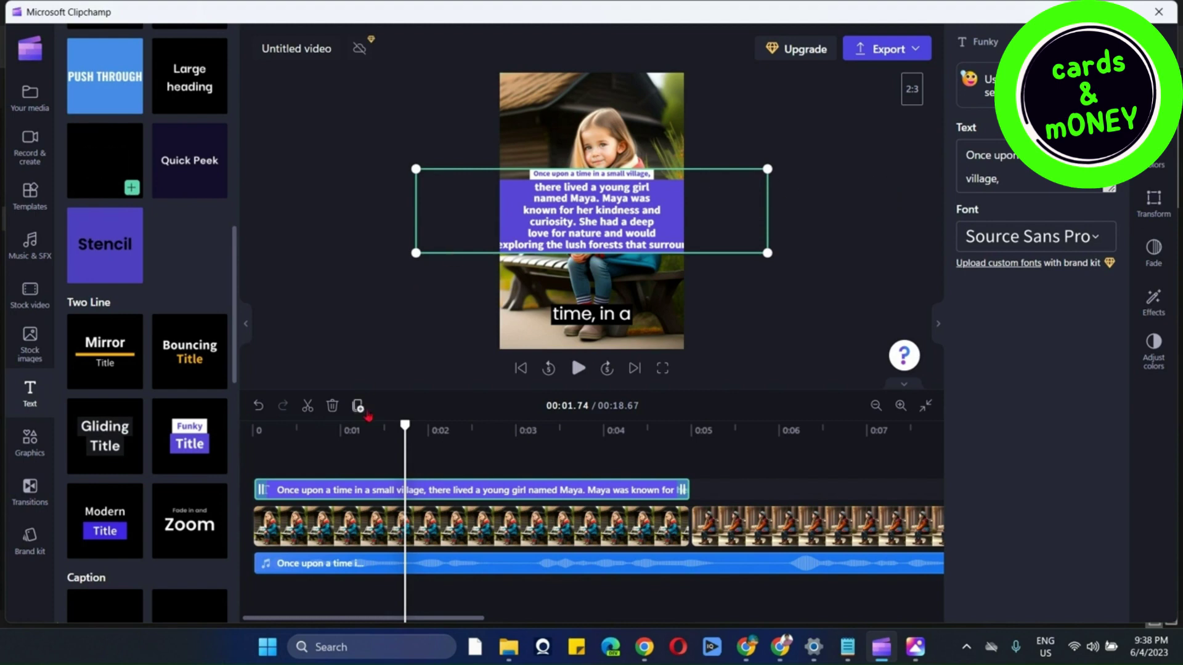
Preview the video through to its end and return the playhead to 00:00.00.
{"action": "left_click", "coordinate": [578, 367]}
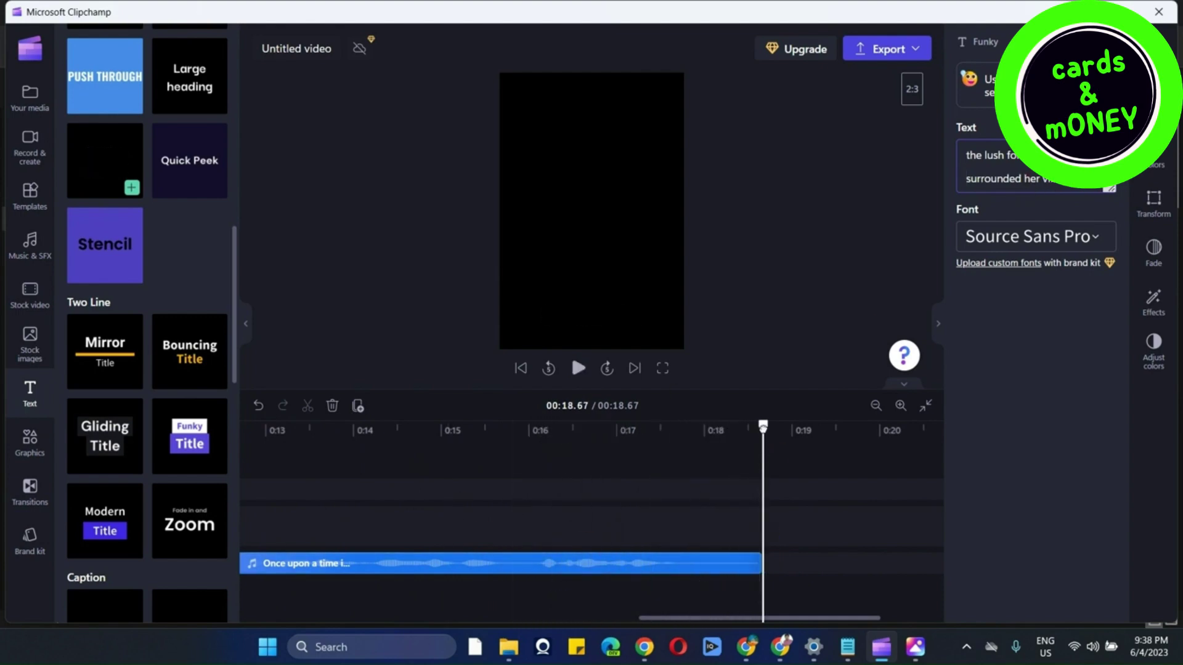
{"action": "left_click_drag", "start_coordinate": [764, 425], "coordinate": [269, 425]}
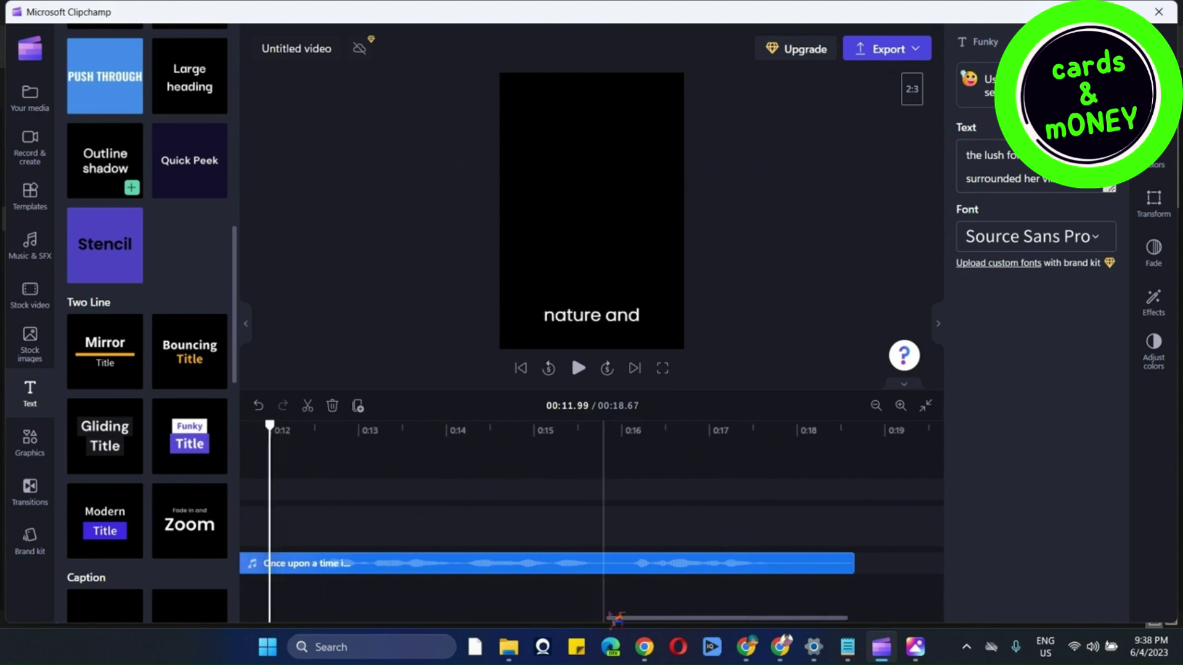
{"action": "left_click_drag", "start_coordinate": [616, 618], "coordinate": [251, 617]}
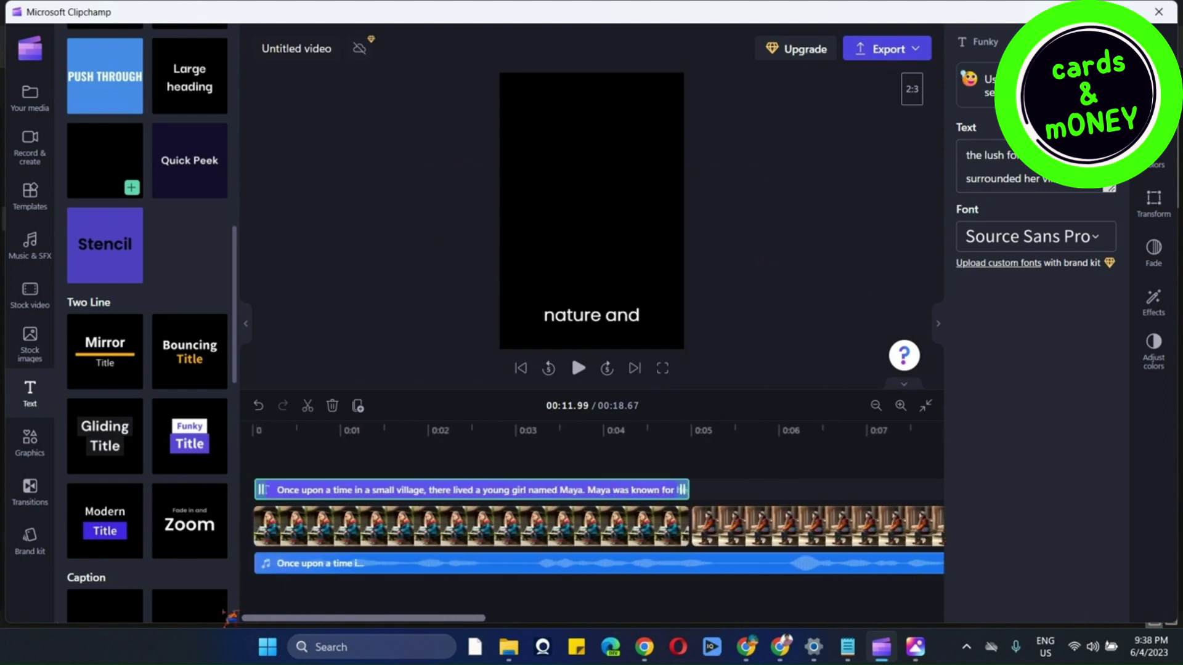
{"action": "left_click", "coordinate": [265, 459]}
{"action": "left_click", "coordinate": [260, 460]}
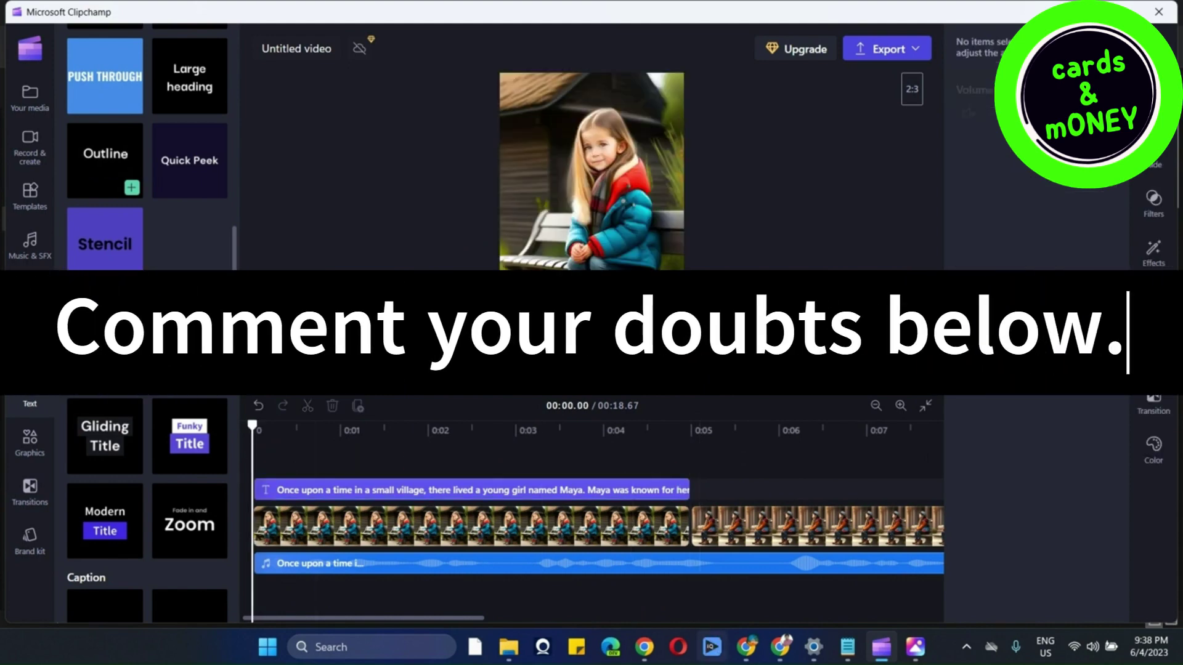
Switch to vidIQ in a maximized window and view its Keywords page.
{"action": "left_click", "coordinate": [712, 647]}
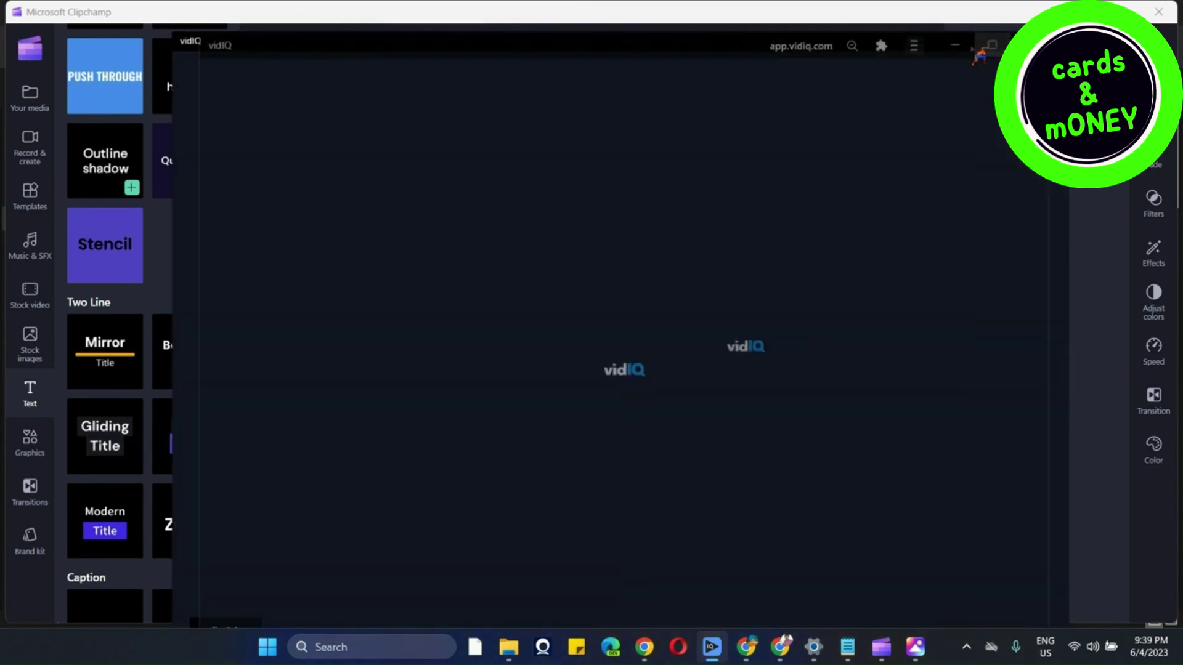
{"action": "left_click", "coordinate": [976, 50]}
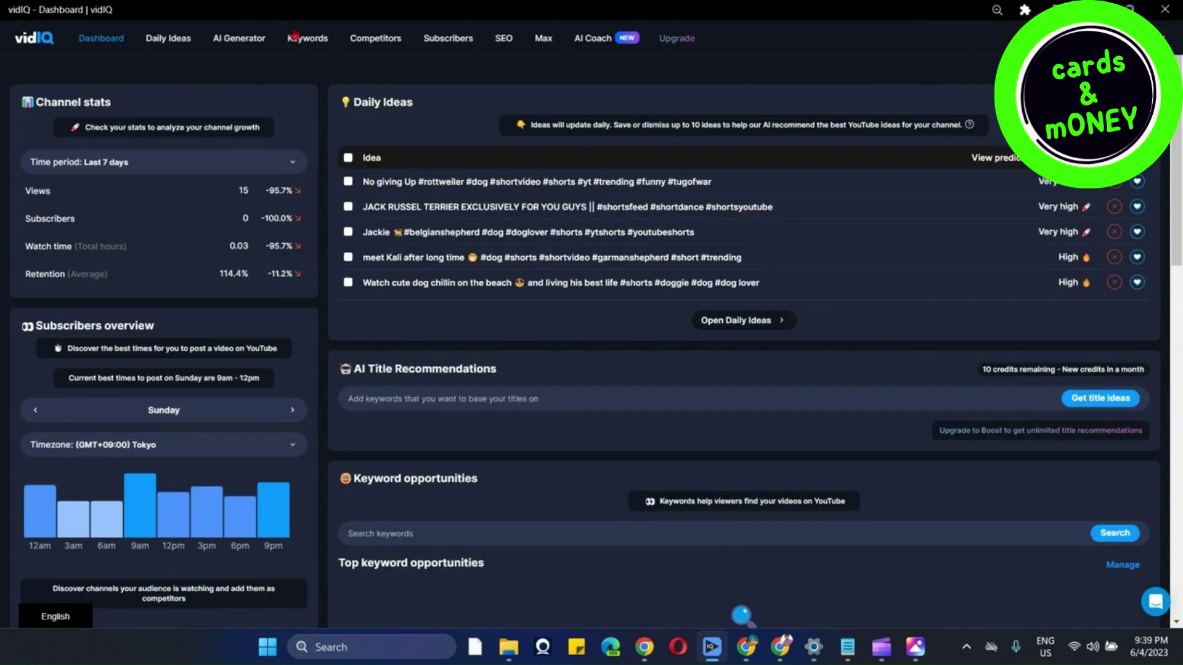
{"action": "left_click", "coordinate": [321, 43]}
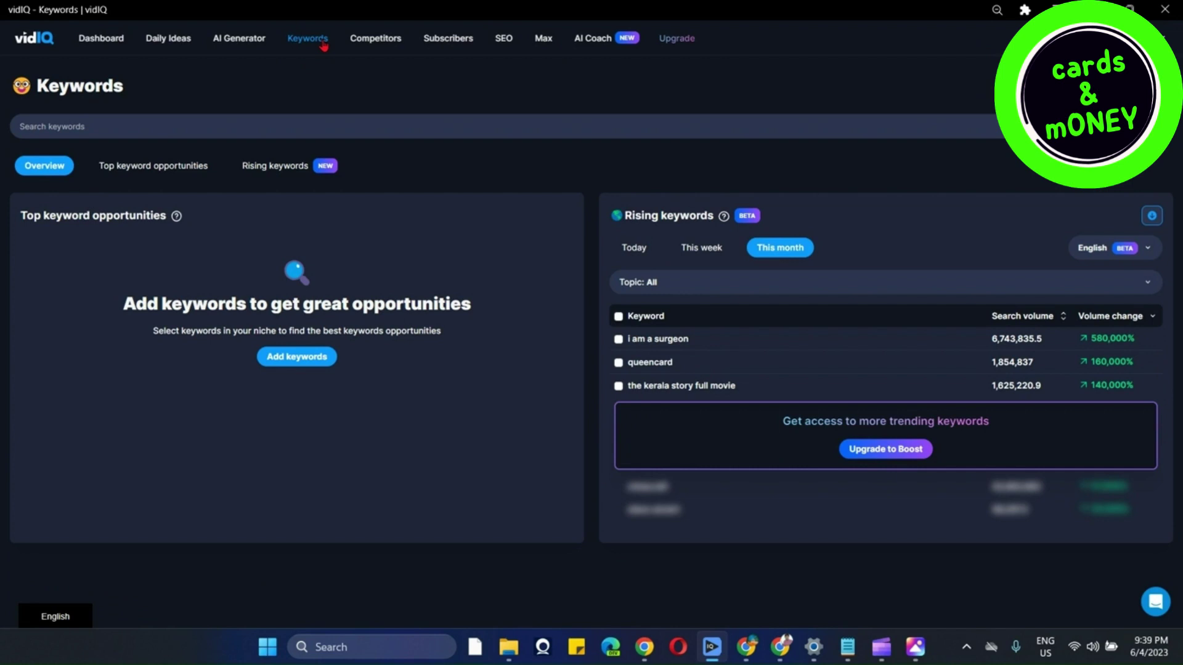
Ask the vidIQ AI Coach "give me trending keywords for- english learning".
{"action": "left_click", "coordinate": [602, 51]}
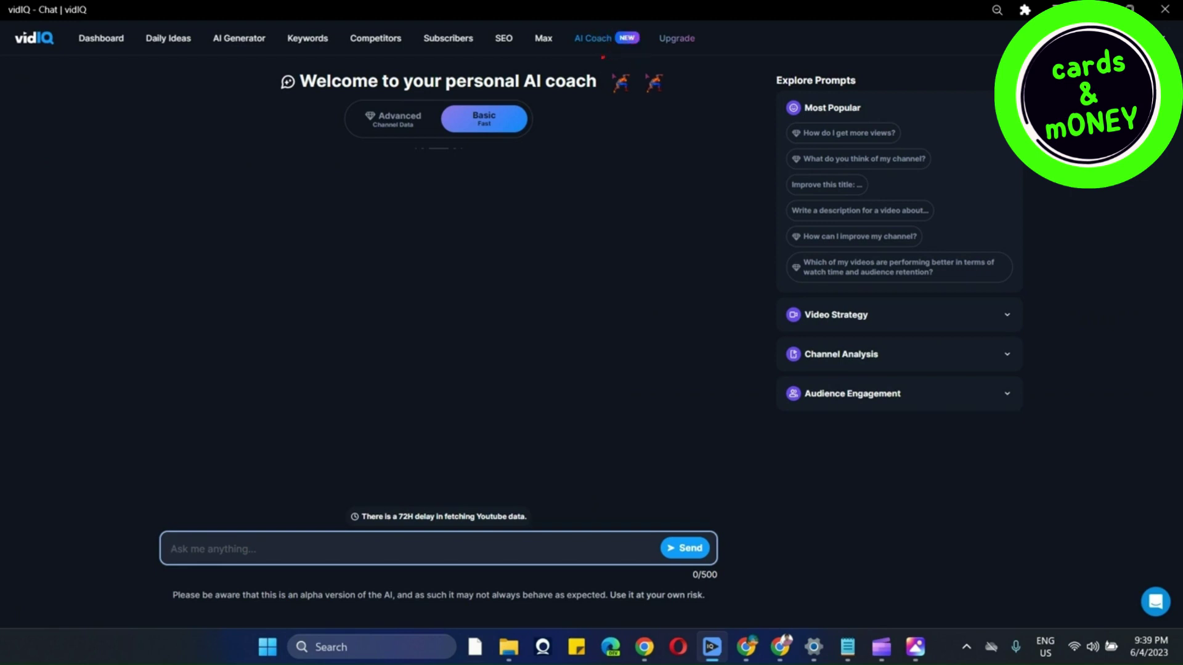
{"action": "left_click", "coordinate": [455, 546]}
{"action": "type", "text": "gi"}
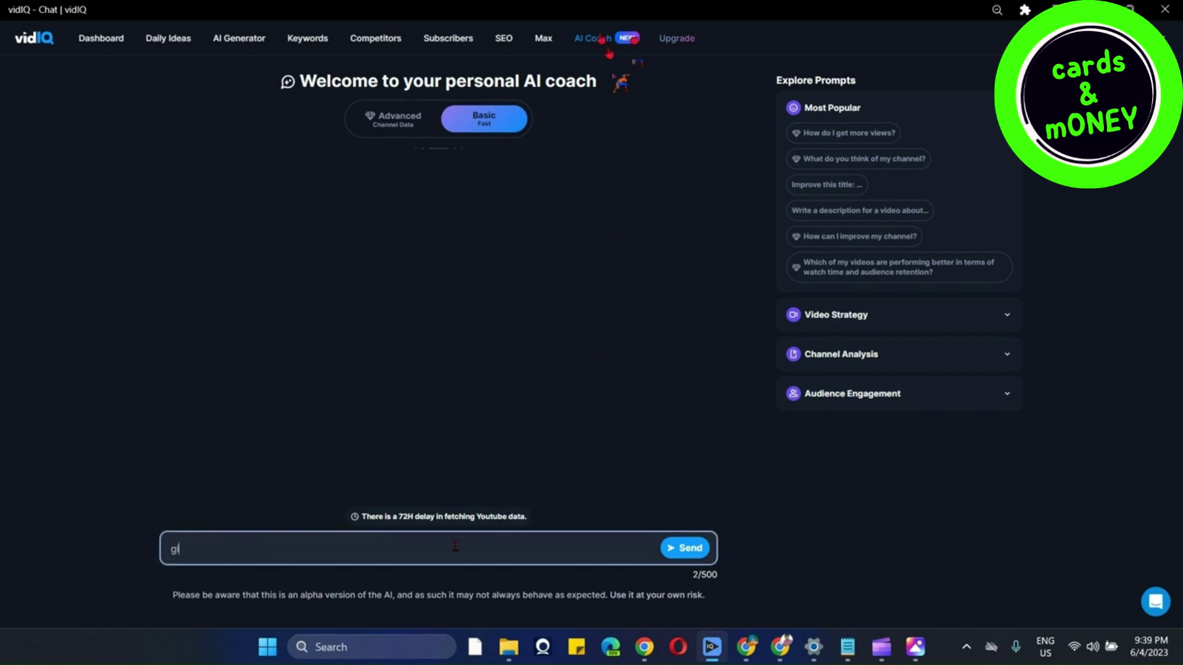
{"action": "type", "text": "ve me trending keywords for- english learning"}
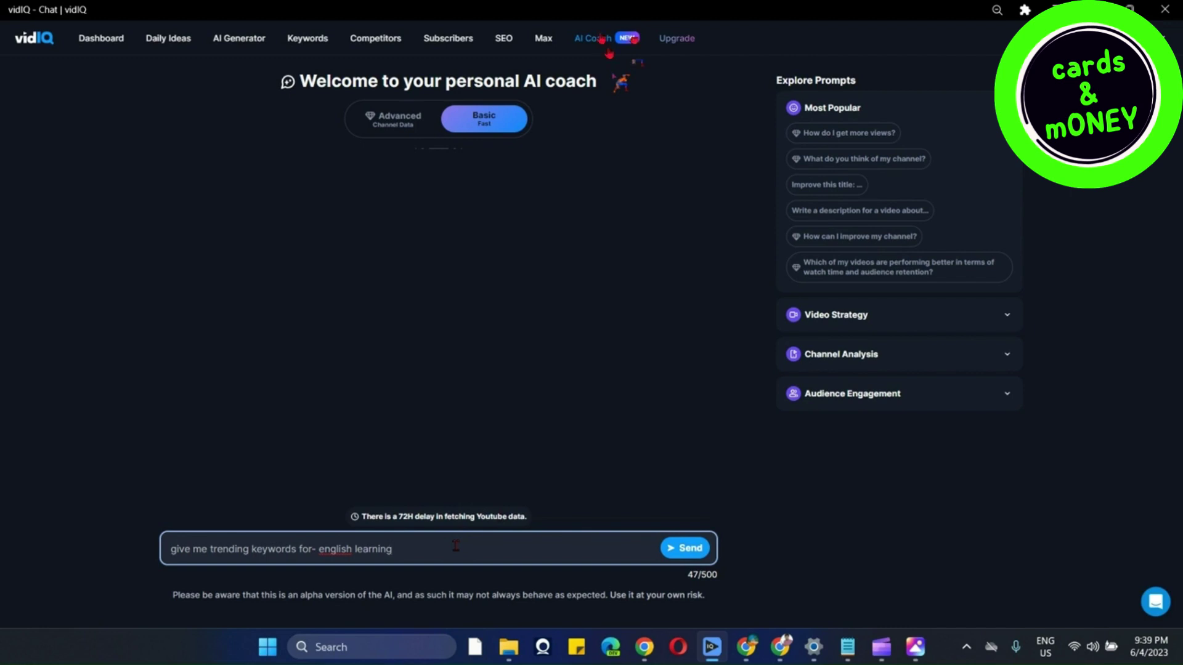
{"action": "key", "text": "Return"}
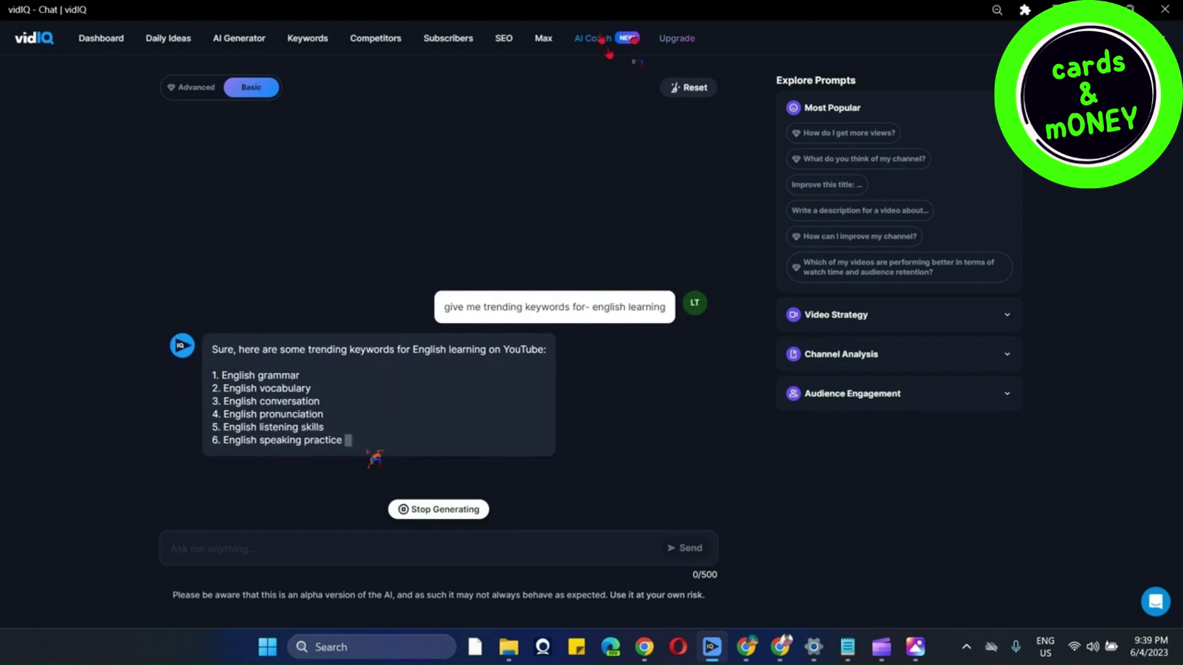
Ask the AI Coach to reformat the keywords with the message "give them in comma separeated format".
{"action": "left_click", "coordinate": [384, 561]}
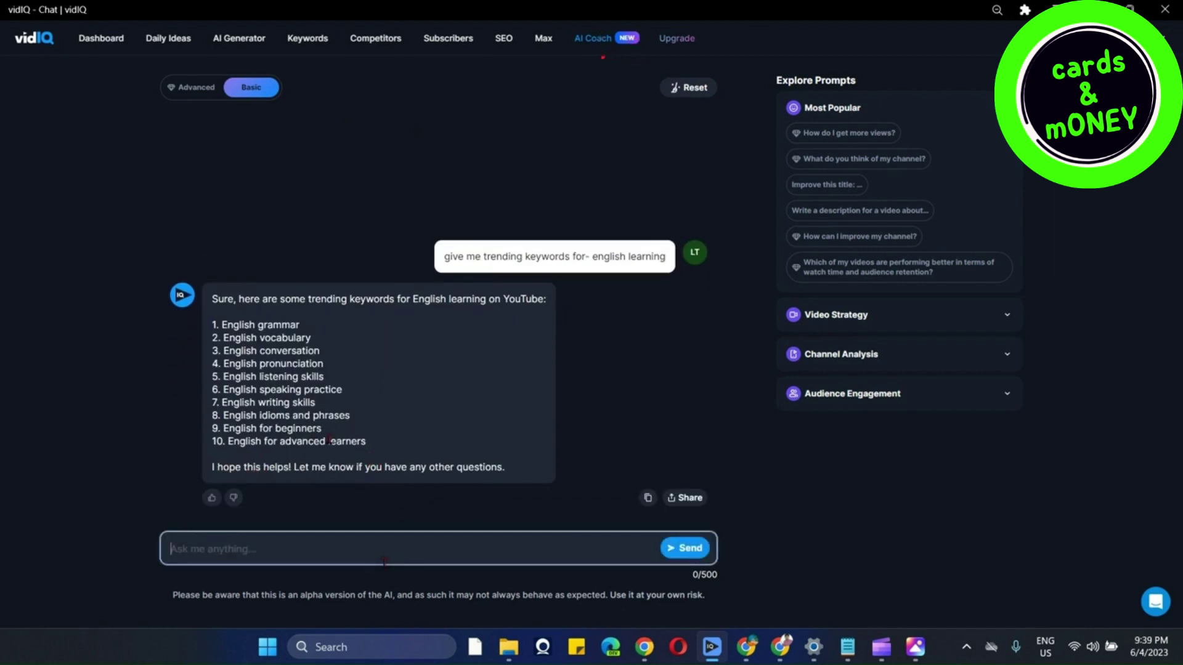
{"action": "type", "text": "give t"}
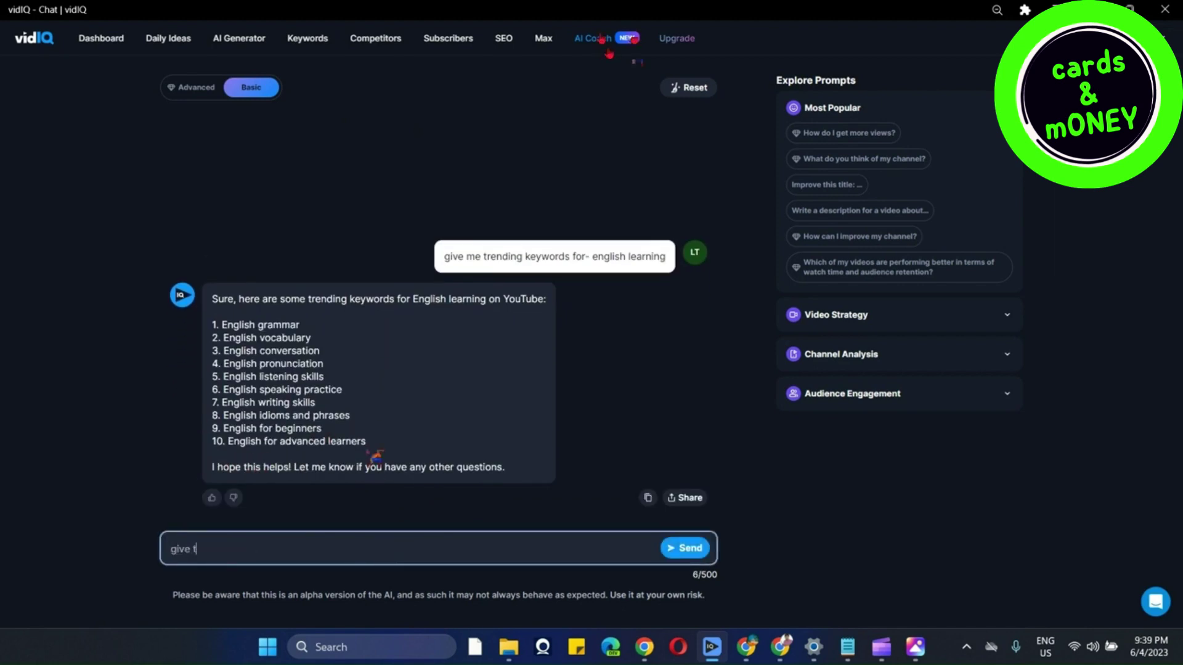
{"action": "type", "text": "hem in comma"}
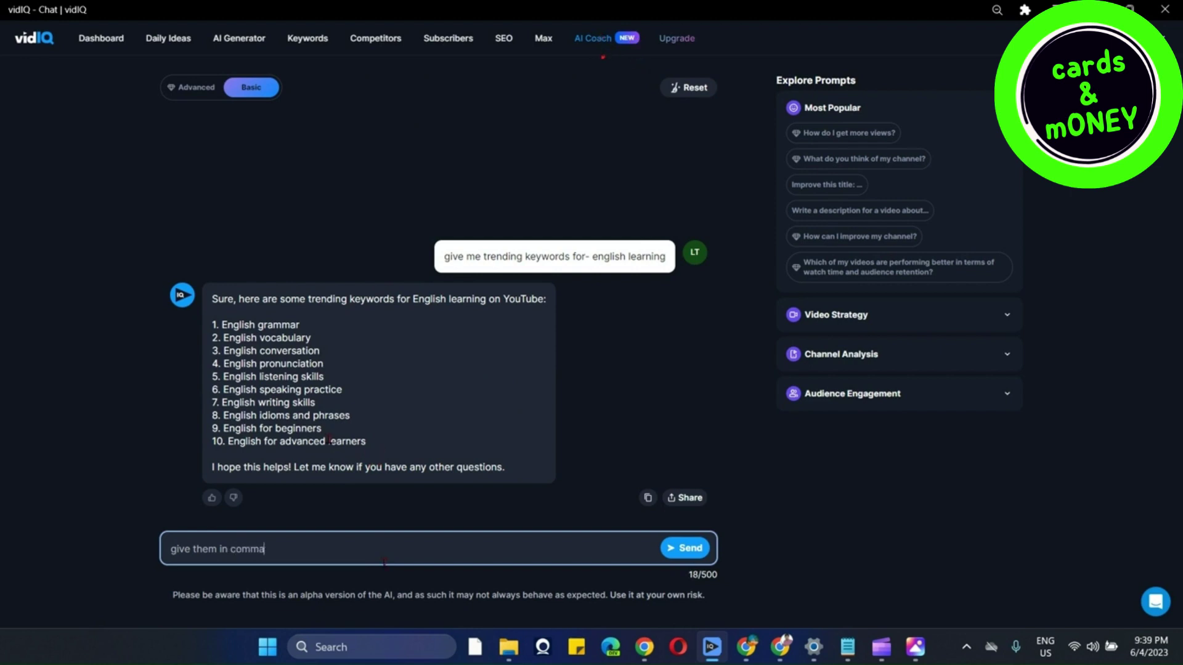
{"action": "type", "text": " separeated"}
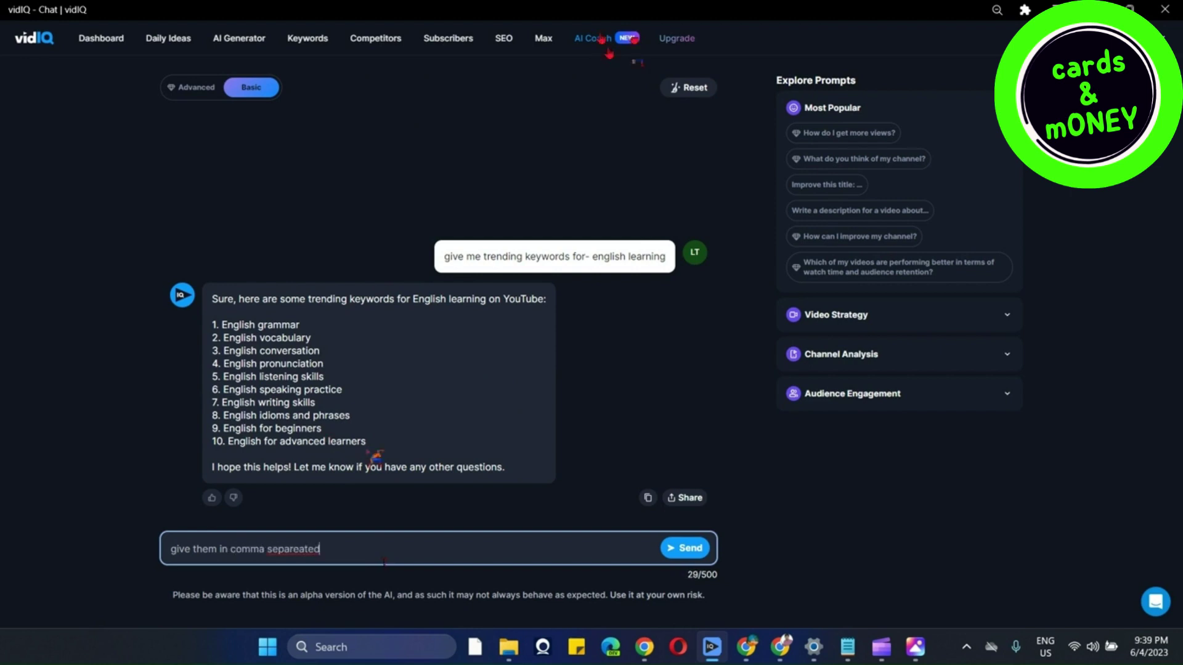
{"action": "type", "text": " format"}
{"action": "key", "text": "Return"}
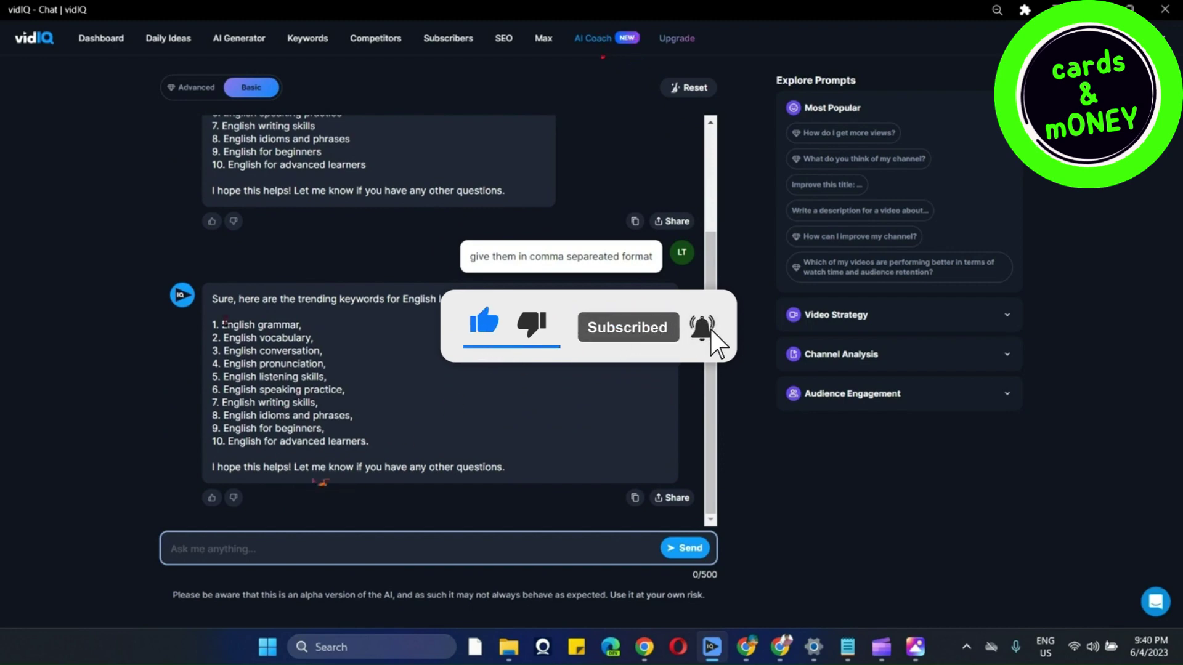
{"action": "left_click", "coordinate": [251, 325]}
{"action": "left_click_drag", "start_coordinate": [251, 325], "coordinate": [378, 357]}
{"action": "left_click", "coordinate": [392, 410]}
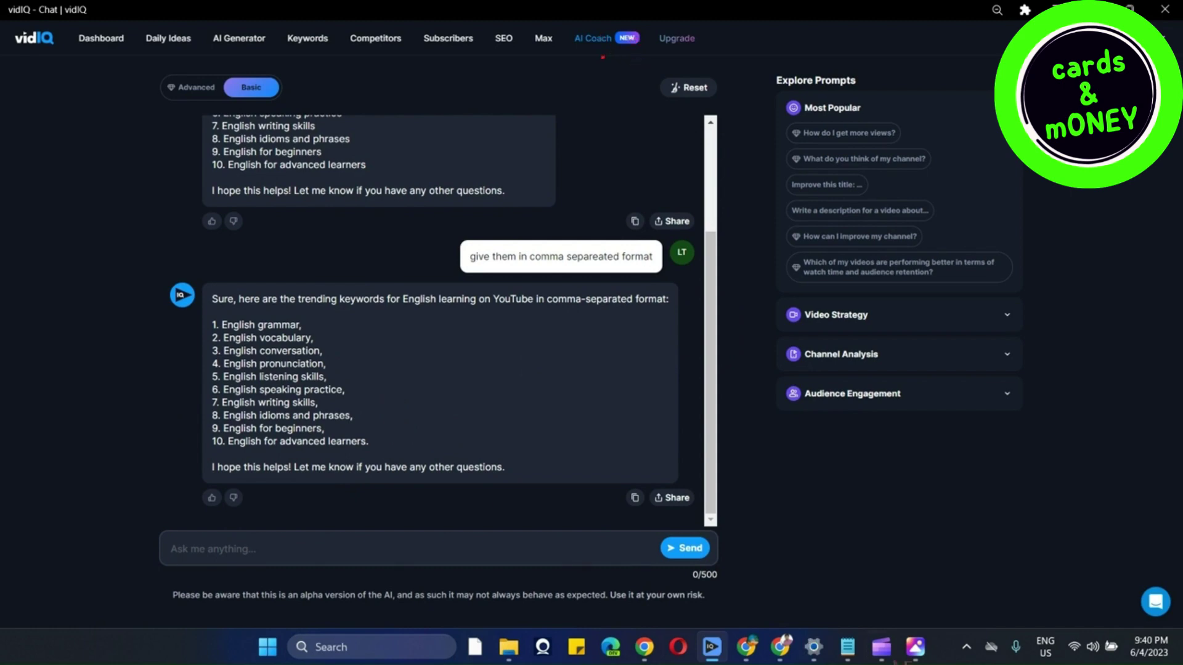
Switch to the Chrome window with the YouTube channel and open rapidtags.io/generator in a new tab.
{"action": "mouse_move", "coordinate": [746, 647]}
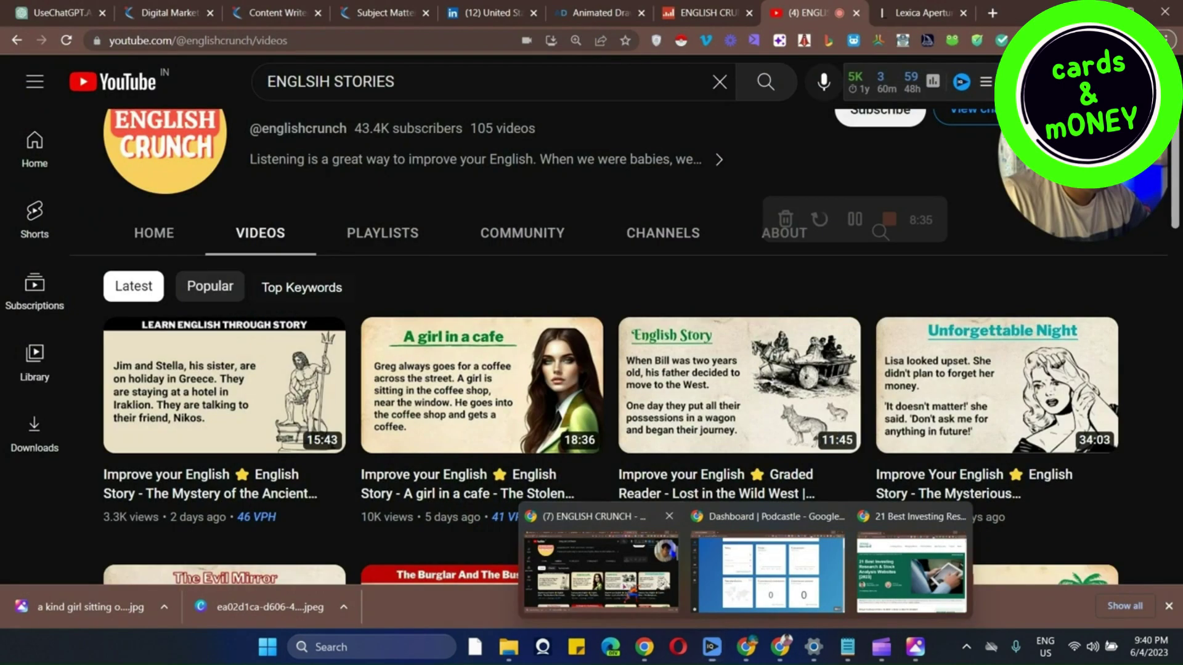
{"action": "left_click", "coordinate": [600, 573]}
{"action": "key", "text": "ctrl+t"}
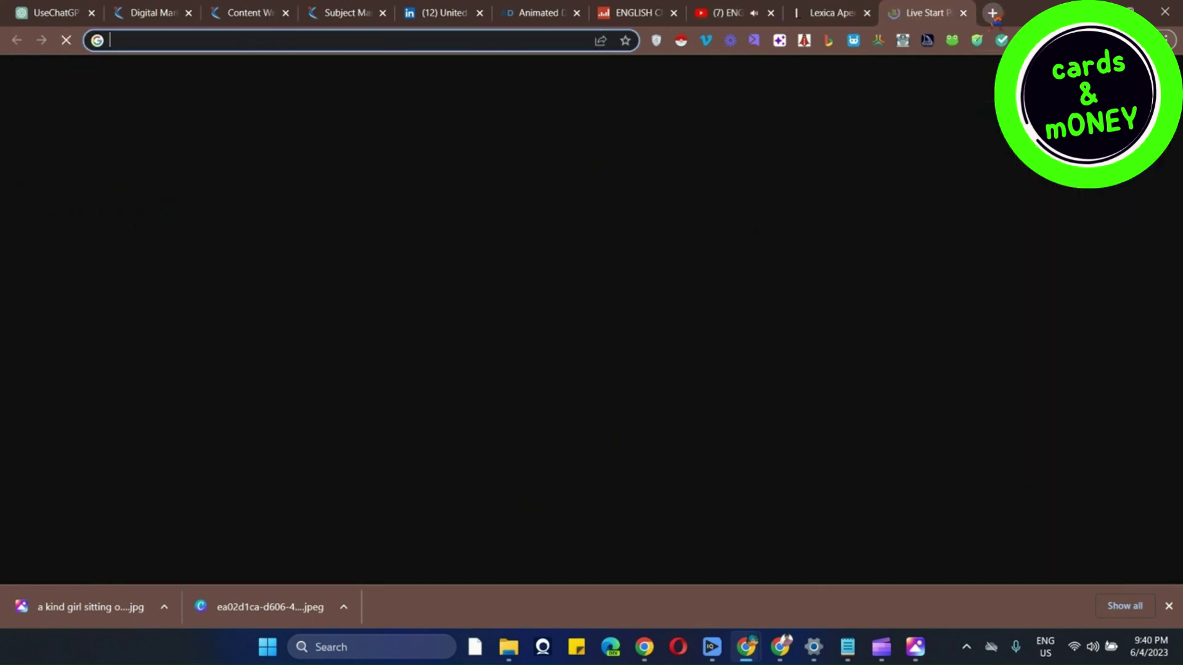
{"action": "type", "text": "ra"}
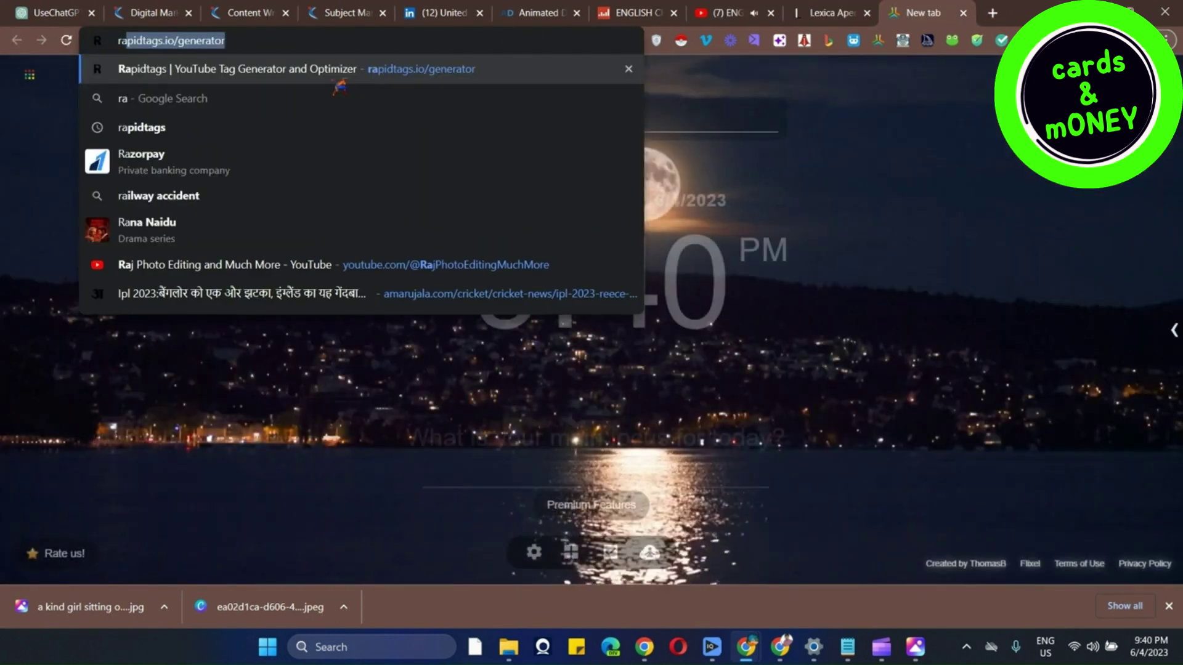
{"action": "key", "text": "Return"}
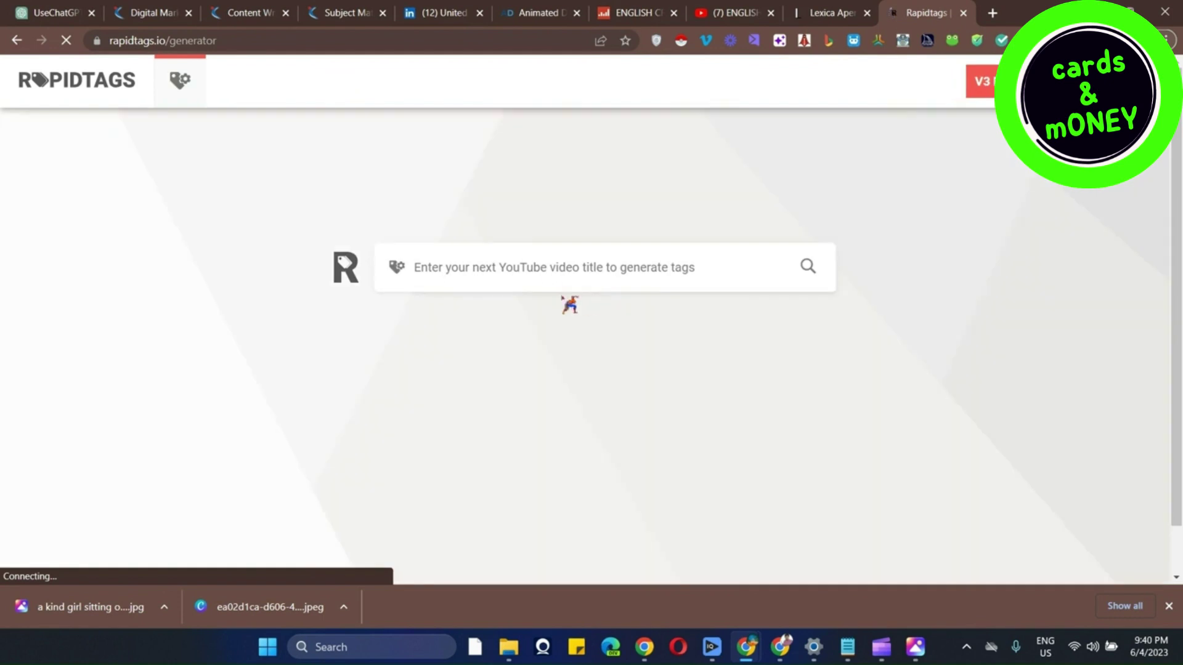
Start entering the YouTube video title for tag generation, beginning with "le".
{"action": "left_click", "coordinate": [505, 271]}
{"action": "type", "text": "le"}
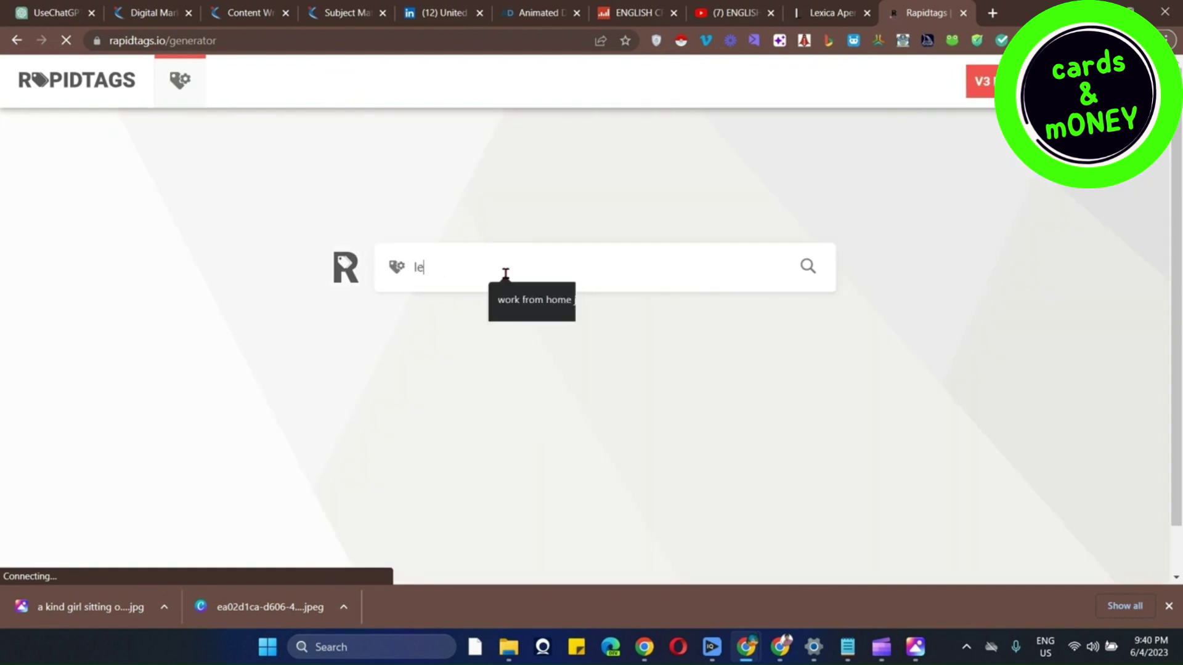